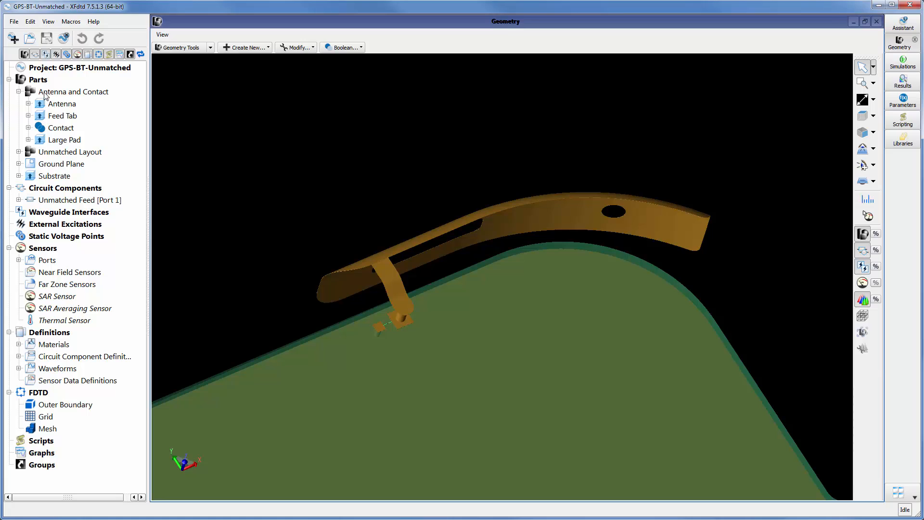
Expand the Antenna part's modeling sequence in the project tree and select its Extrude operation
left_click(56, 106)
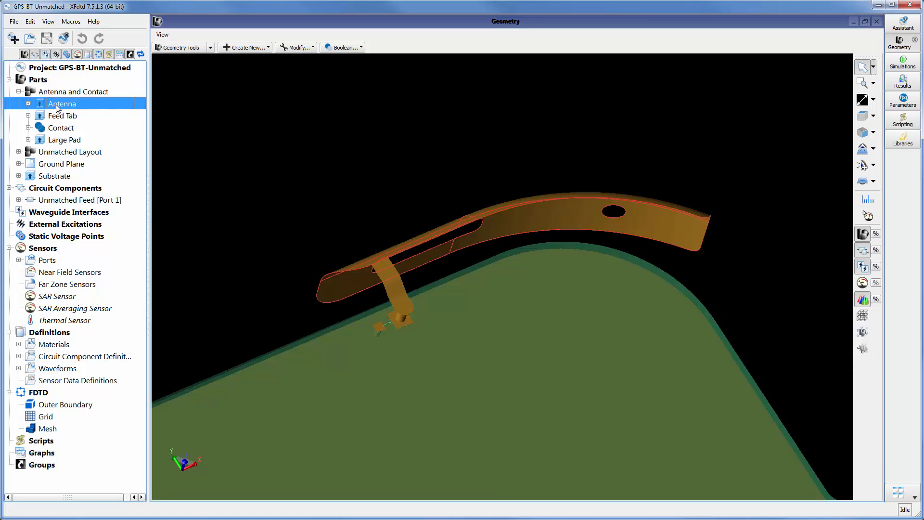
left_click(28, 103)
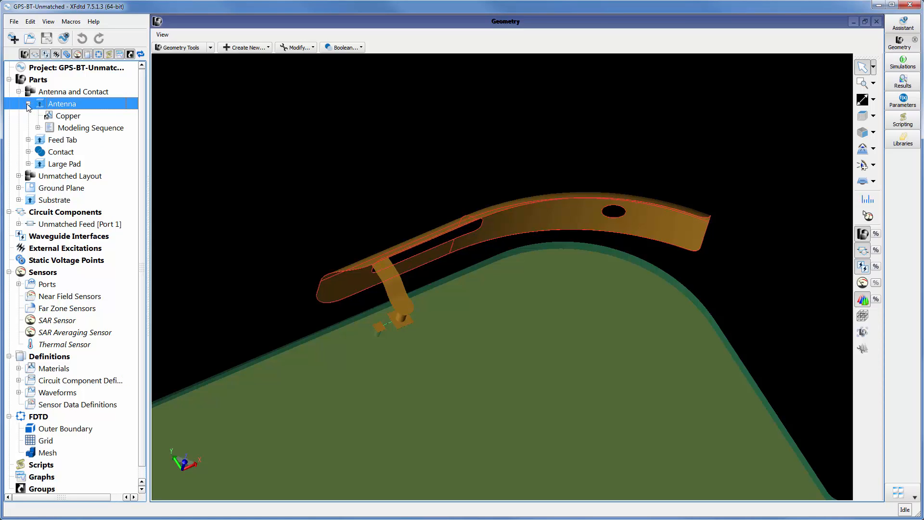
left_click(38, 128)
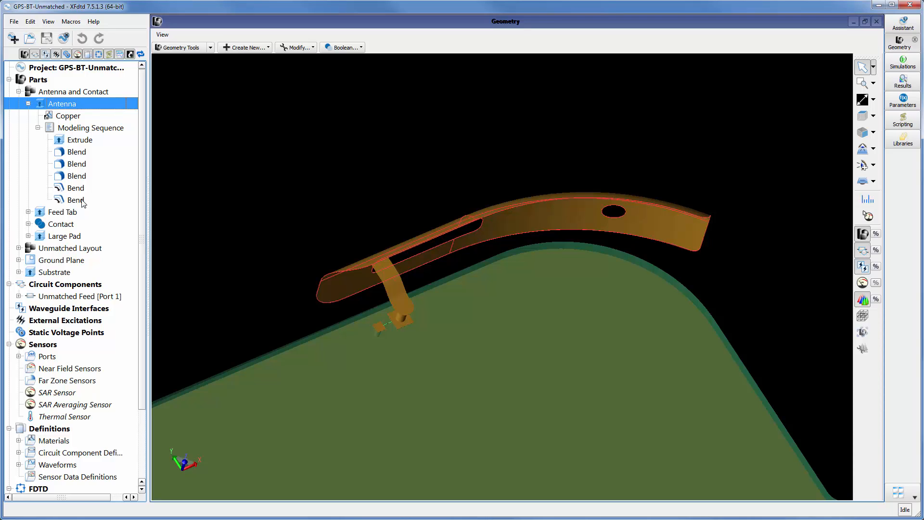
left_click(96, 143)
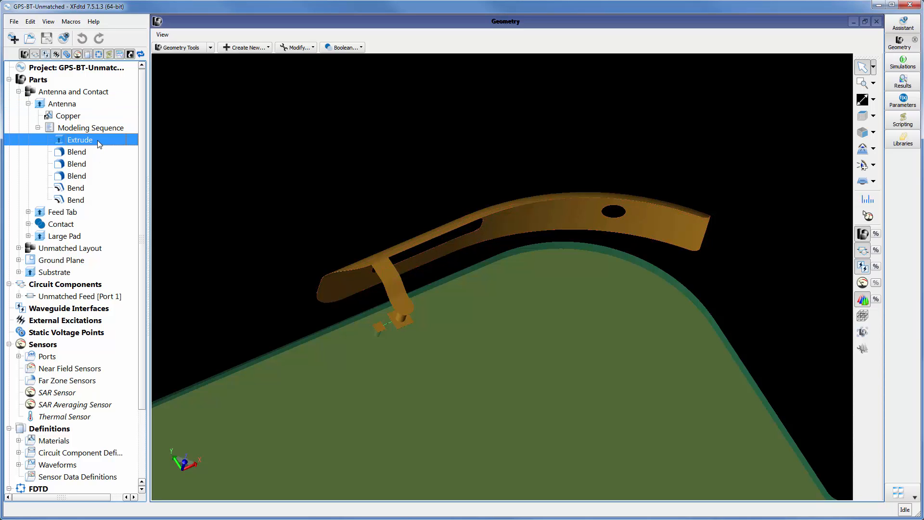
Open the Antenna's Extrude cross section for editing with the other parts, circuit components and construction grid hidden
double_click(97, 140)
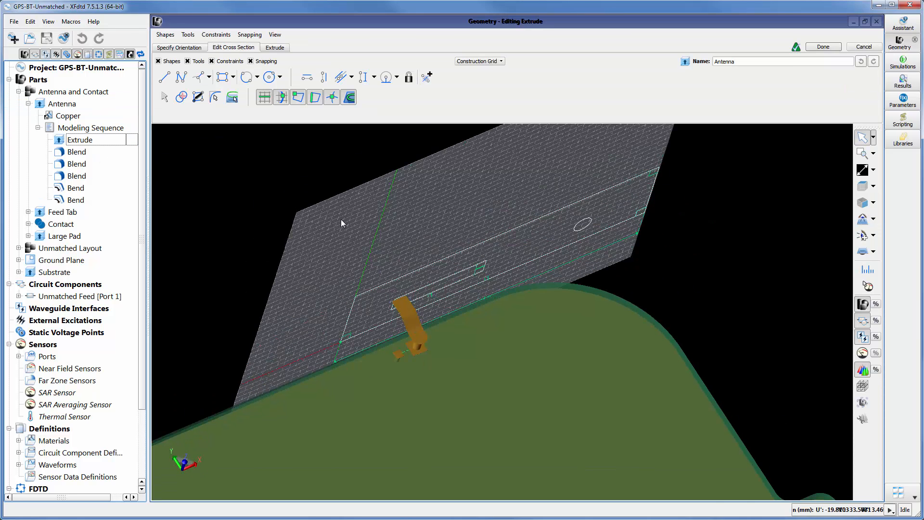
left_click(863, 304)
left_click(863, 321)
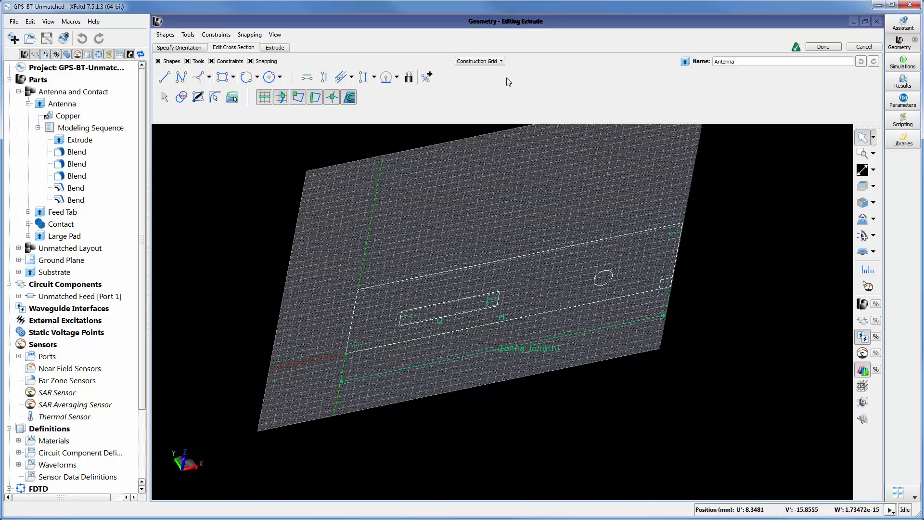
left_click(499, 62)
left_click(464, 77)
left_click(499, 138)
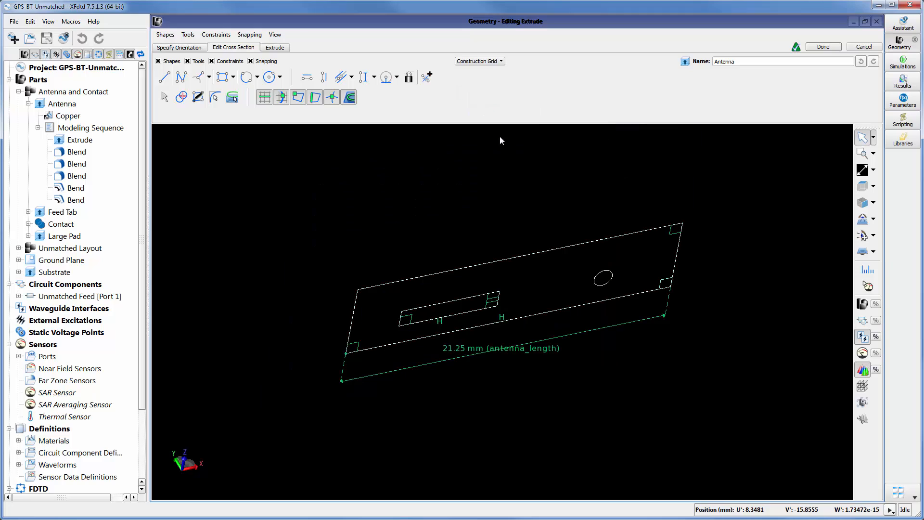
scroll(478, 315, "up", 1)
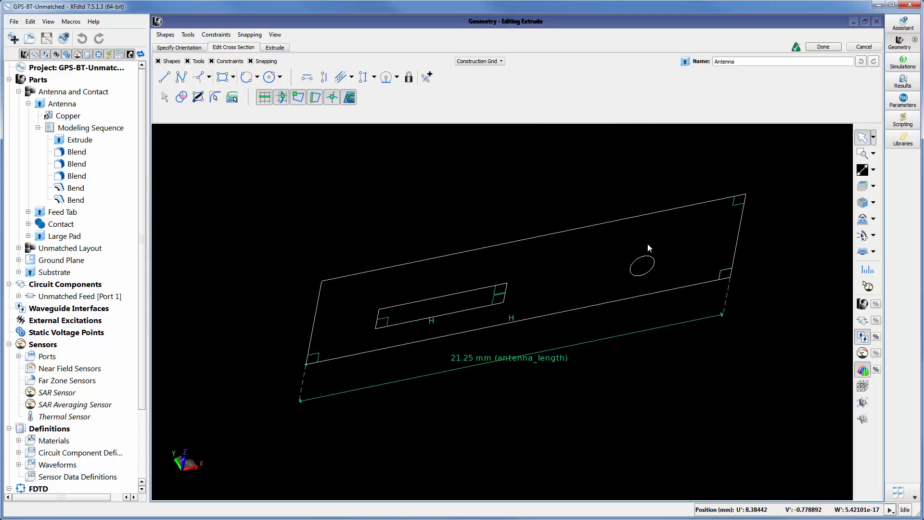
scroll(647, 245, "up", 1)
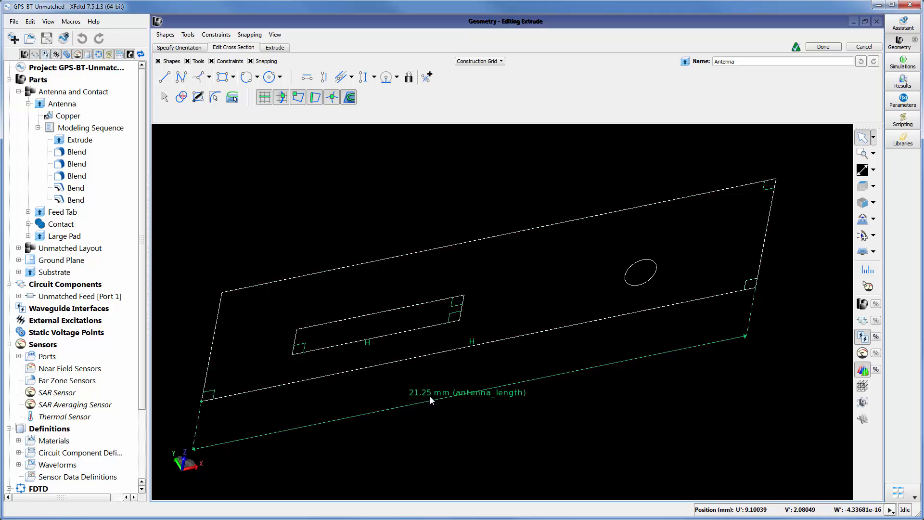
Check the antenna_length definition in the project parameters and close the parameter list
left_click(903, 100)
left_click_drag(673, 310, 605, 196)
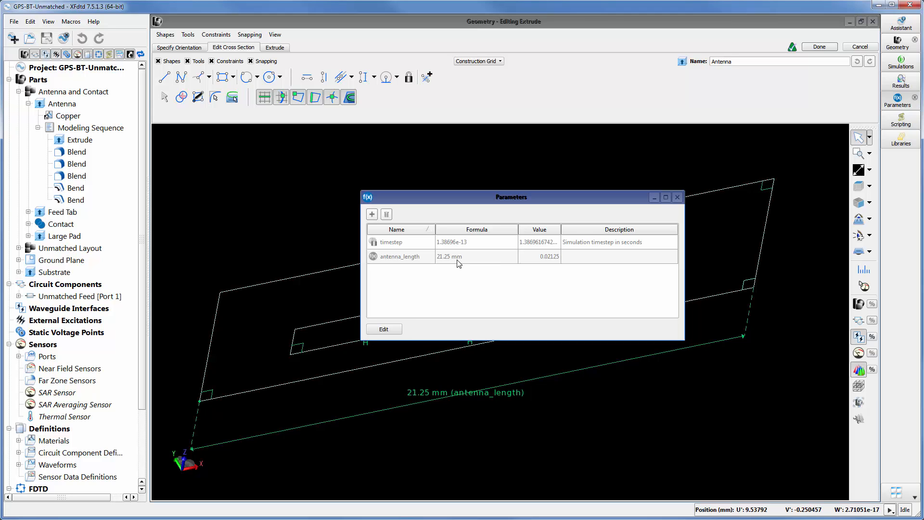
left_click(678, 198)
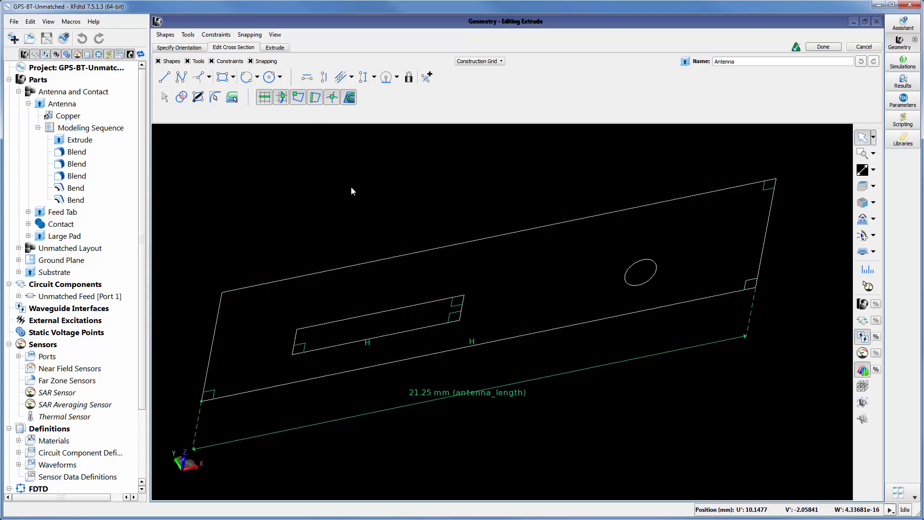
Try an extrude distance of about -0.084 mm on the Antenna sheet and discard the edit
left_click(280, 48)
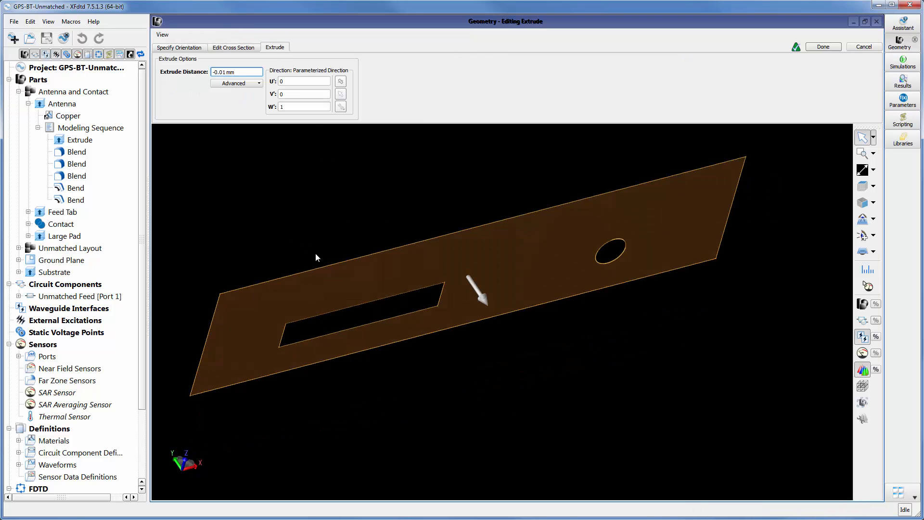
left_click_drag(482, 305, 497, 288)
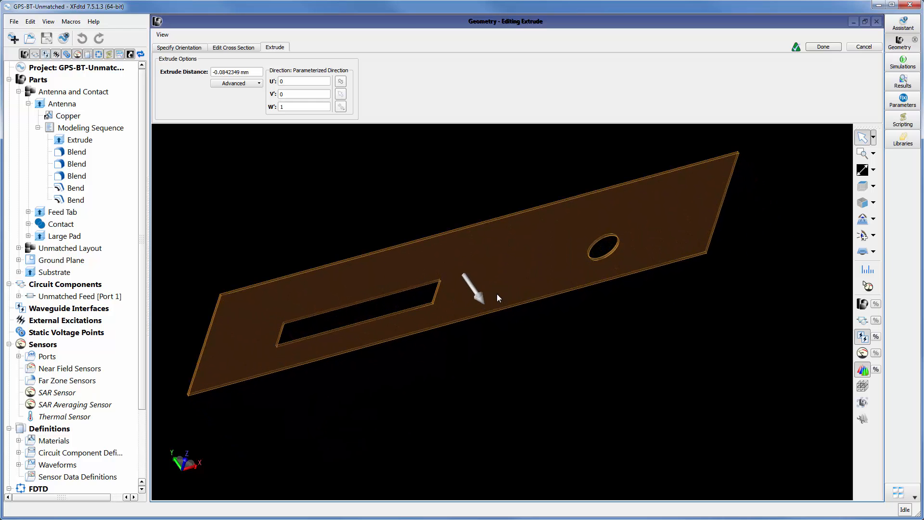
middle_click_drag(537, 334, 533, 330)
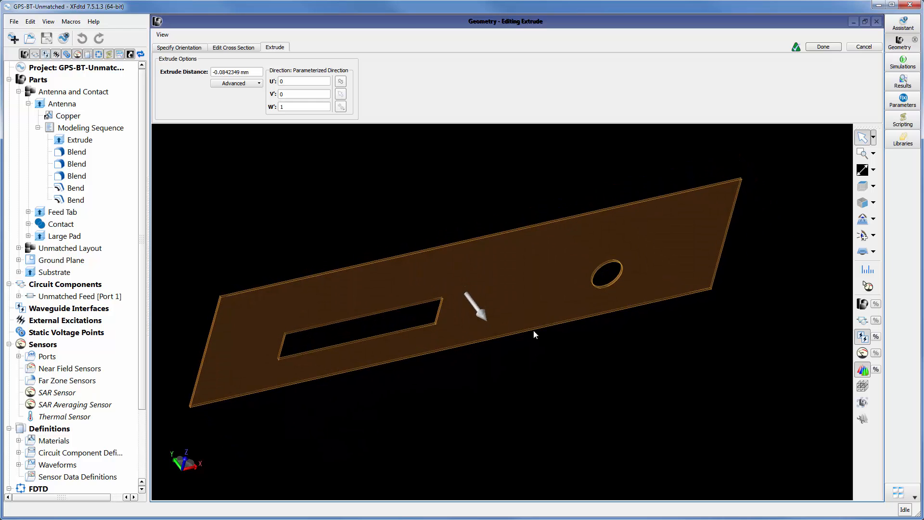
left_click(874, 47)
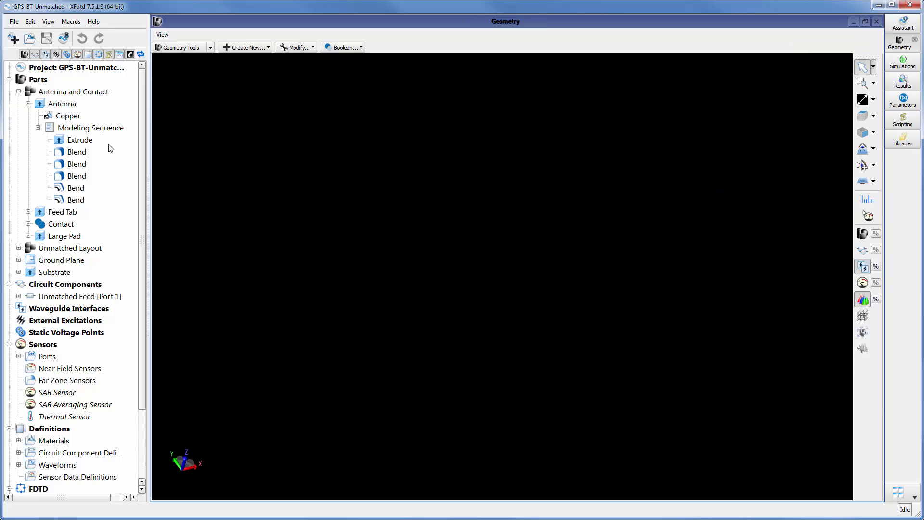
View the finished Antenna on its own and locate the three Blend operations in its modeling sequence
left_click(83, 105)
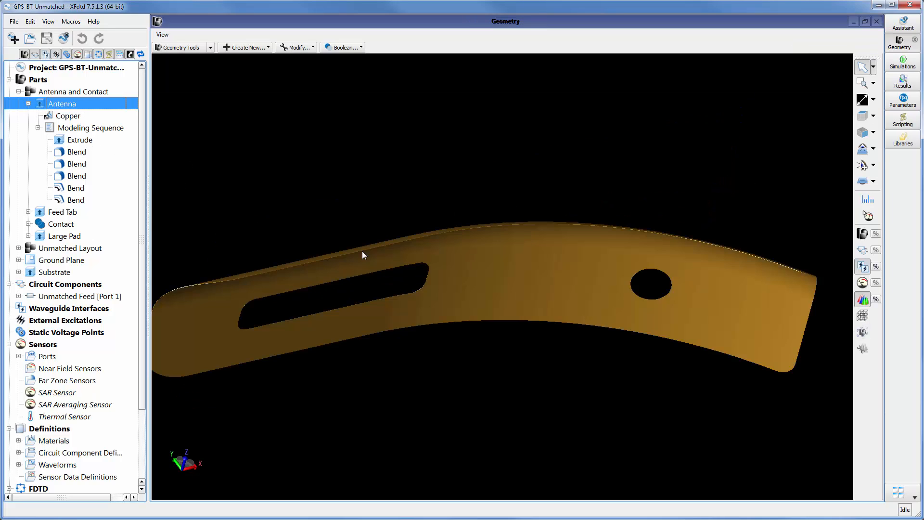
scroll(556, 278, "down", 2)
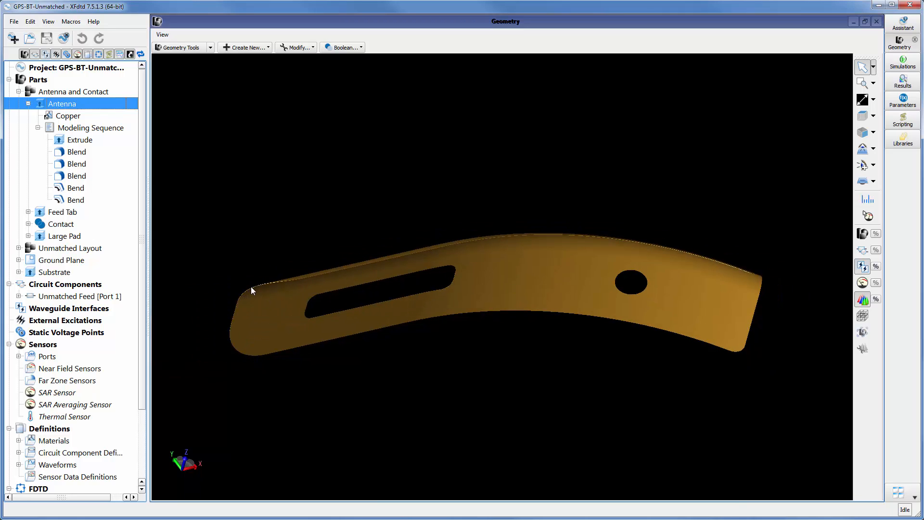
left_click(102, 152)
left_click(95, 168)
left_click(96, 174)
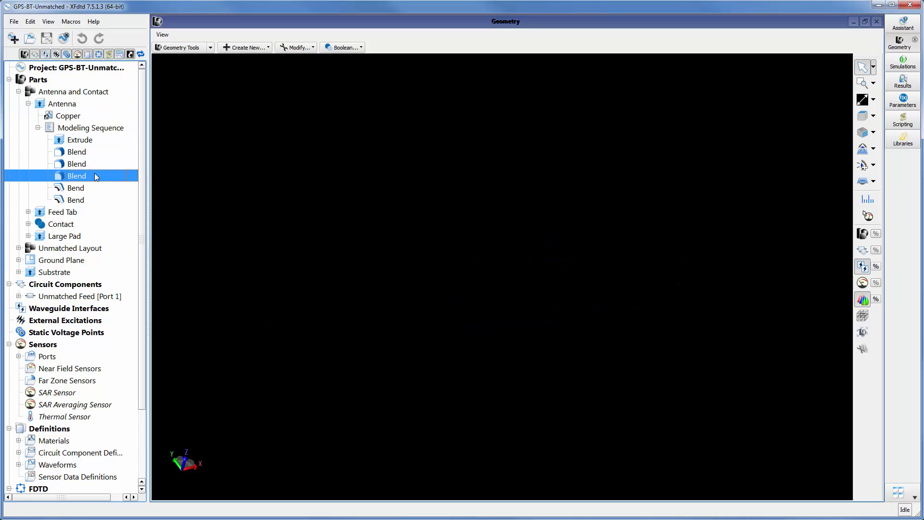
Inspect the Antenna's first Blend, checking the slot corner edges and the blend radius, and close it without changes
double_click(87, 153)
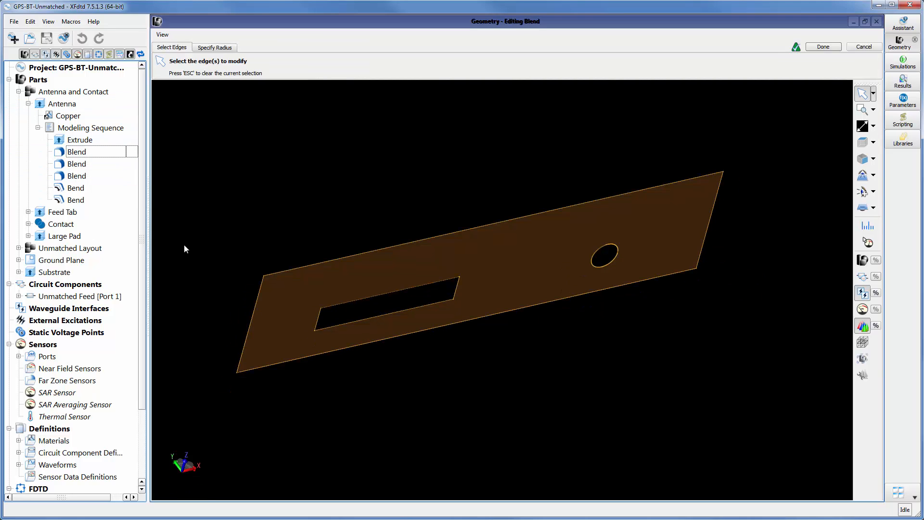
scroll(322, 318, "up", 4)
scroll(319, 307, "up", 5)
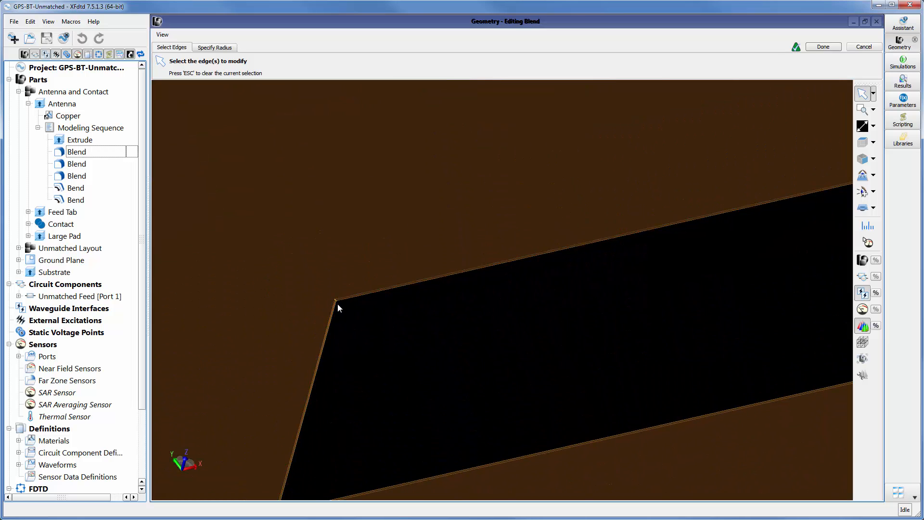
scroll(337, 303, "down", 3)
scroll(338, 302, "up", 5)
scroll(337, 302, "up", 2)
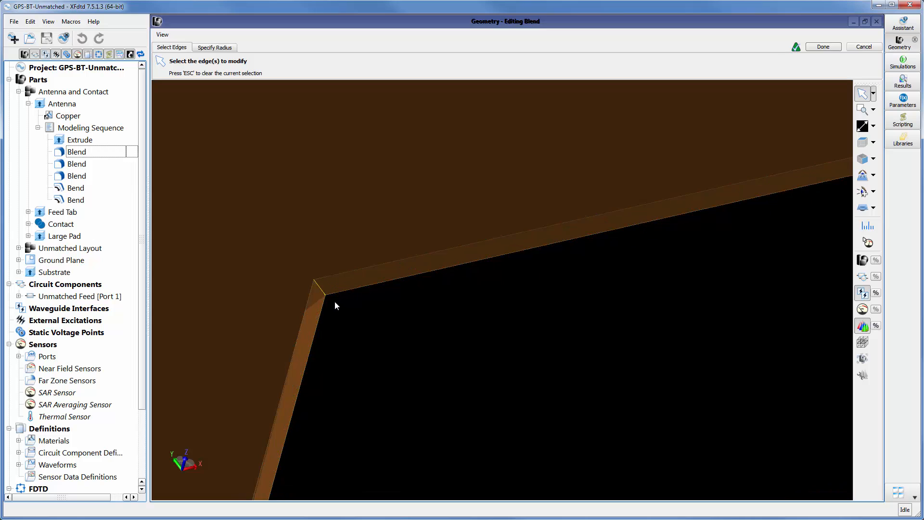
scroll(319, 286, "down", 6)
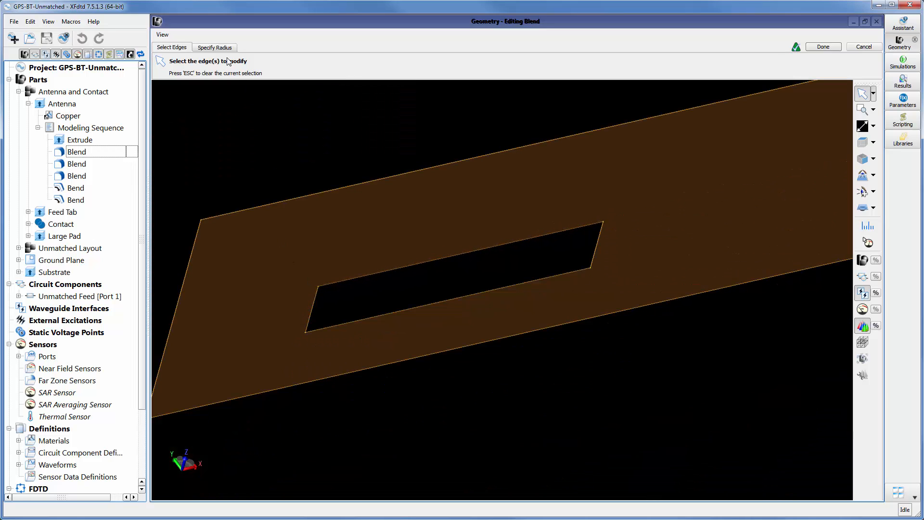
left_click(215, 47)
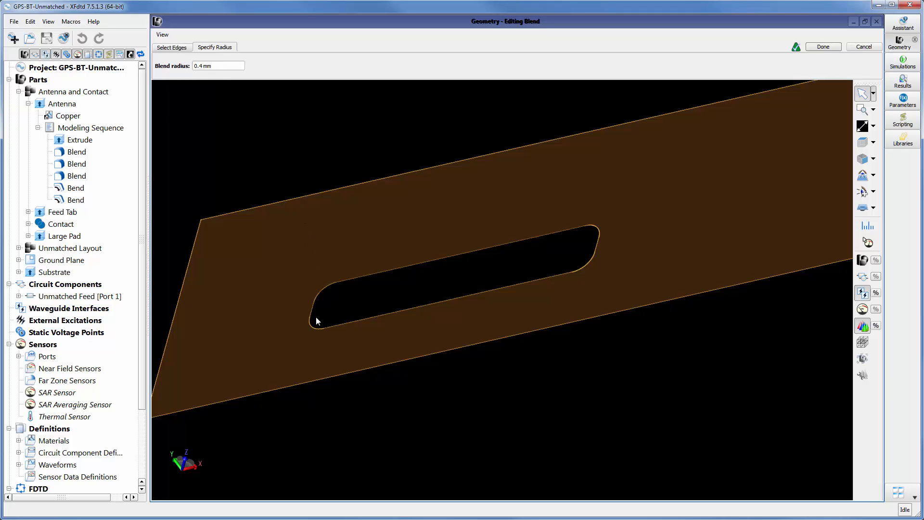
left_click(864, 47)
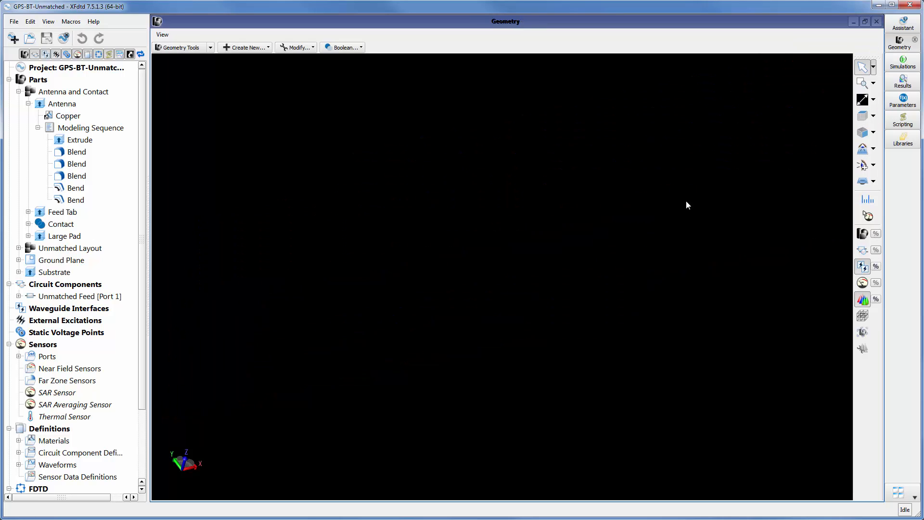
Display the finished Antenna again and examine its bent shape from several angles
left_click(72, 105)
scroll(312, 272, "down", 3)
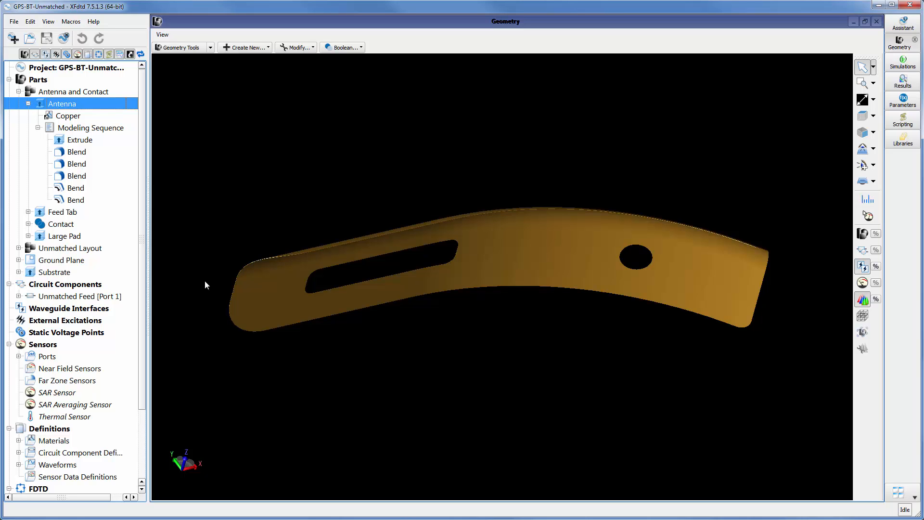
left_click_drag(369, 299, 368, 235)
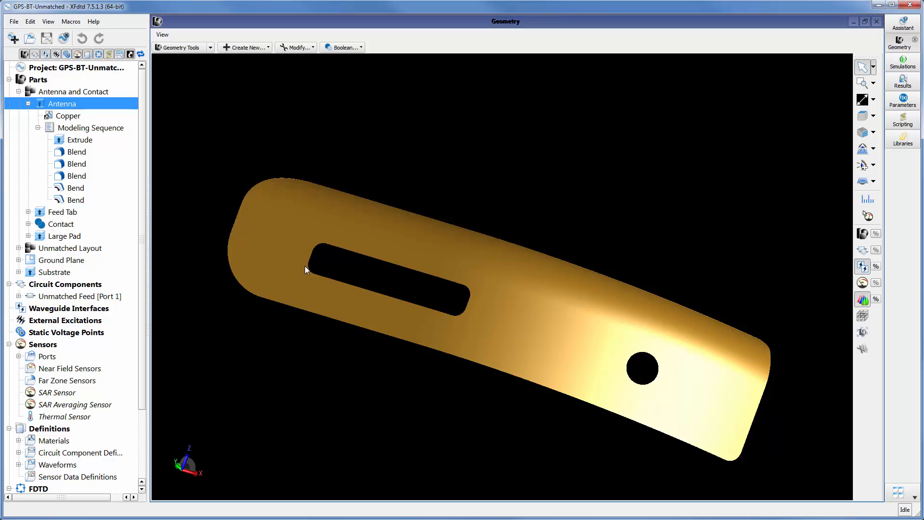
left_click_drag(270, 260, 409, 229)
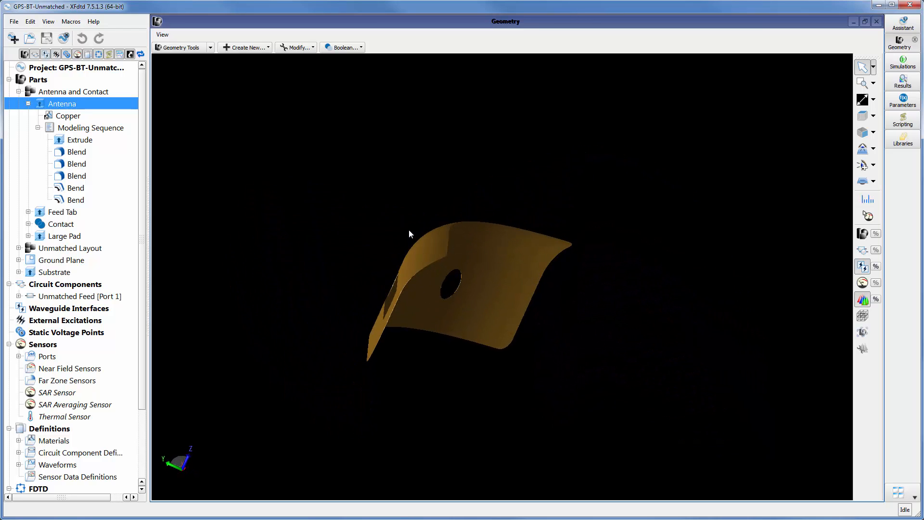
Inspect the Antenna's first Bend, checking its axis, neutral plane and width region, preview the result, and close it without changes
double_click(92, 188)
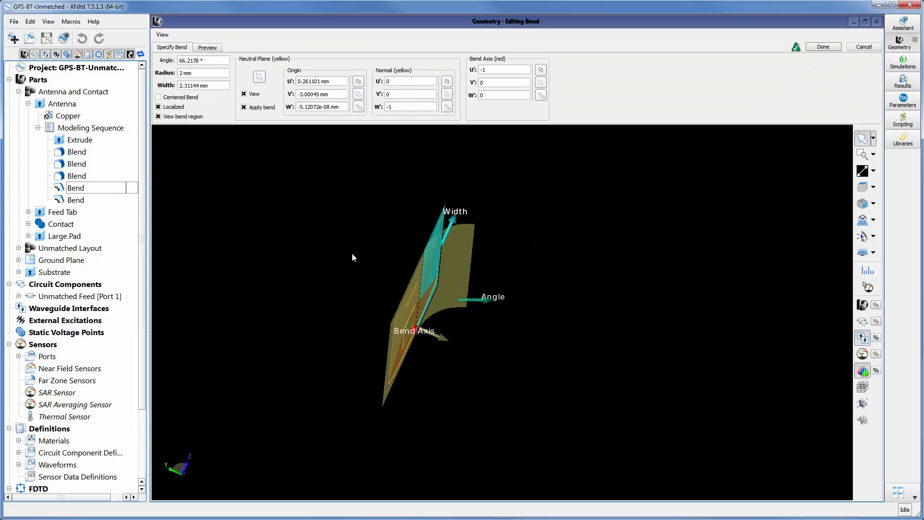
left_click_drag(407, 262, 426, 268)
scroll(437, 281, "up", 5)
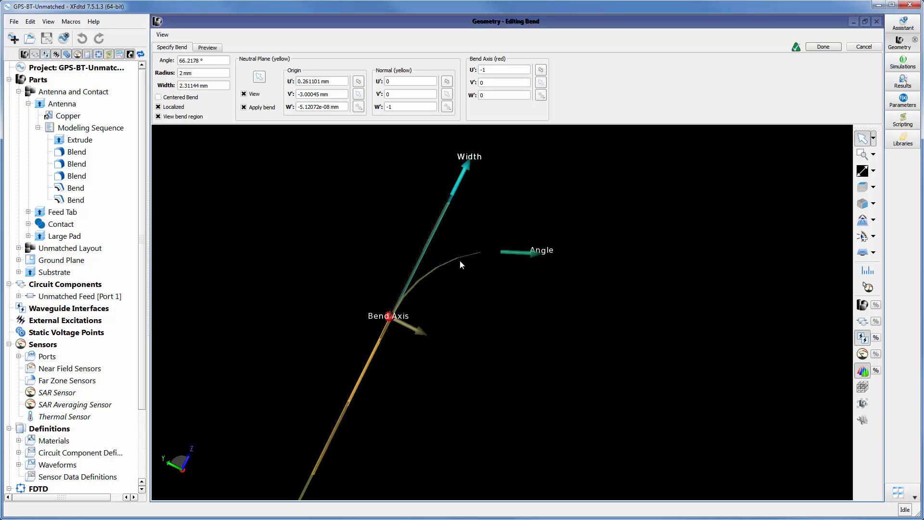
left_click_drag(482, 278, 374, 289)
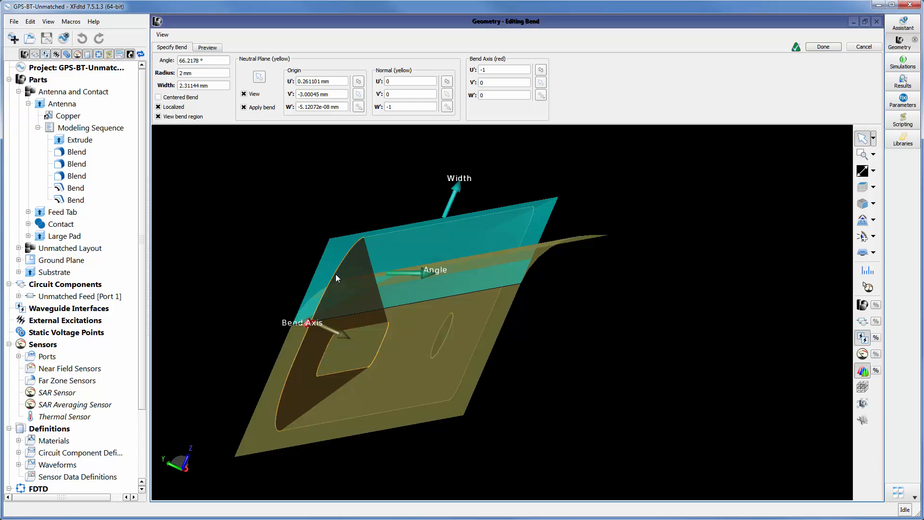
left_click(208, 47)
mouse_move(264, 221)
left_mouse_down()
mouse_move(291, 246)
mouse_move(298, 227)
mouse_move(286, 218)
mouse_move(262, 229)
left_mouse_up()
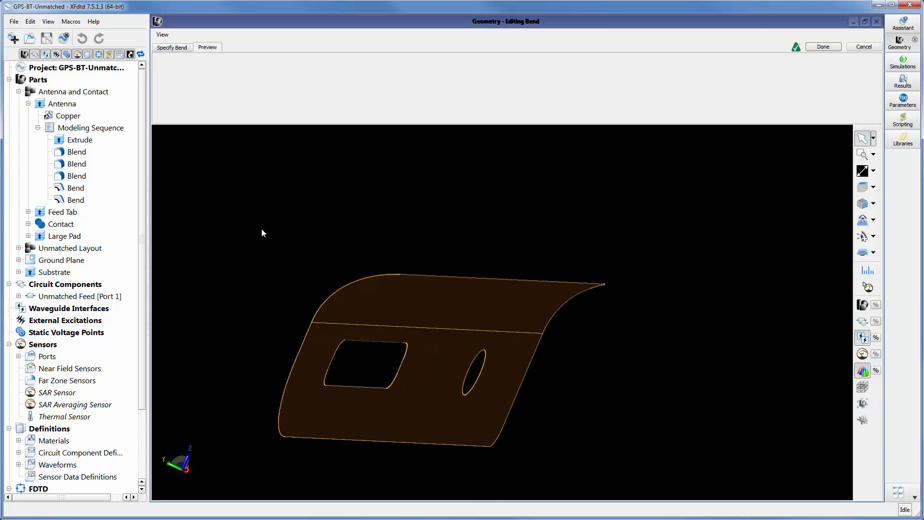
left_click(867, 48)
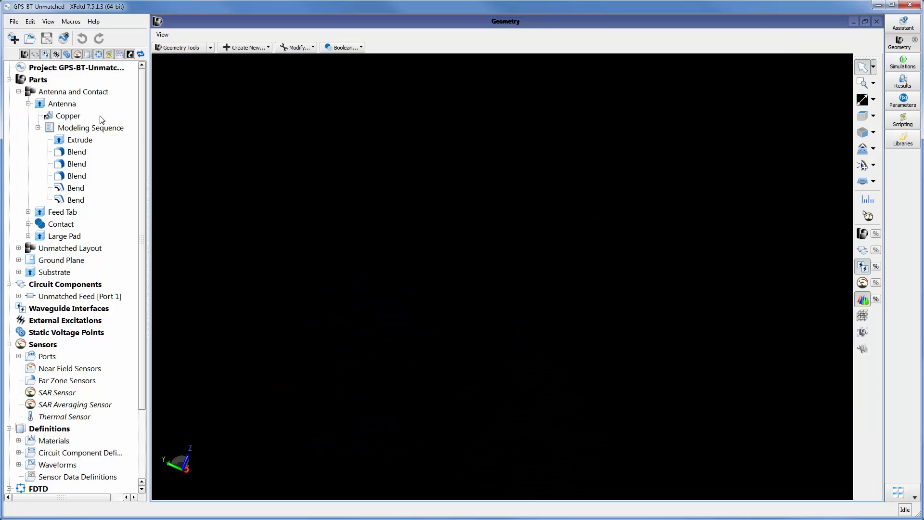
Turn the visibility of all parts back on and examine the selected Antenna above the board
left_click(67, 104)
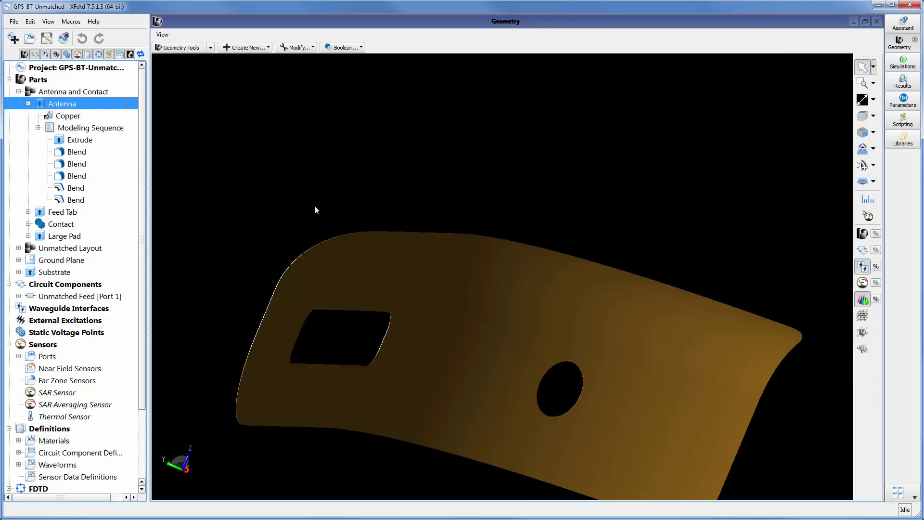
left_click(866, 234)
left_click_drag(565, 180, 452, 188)
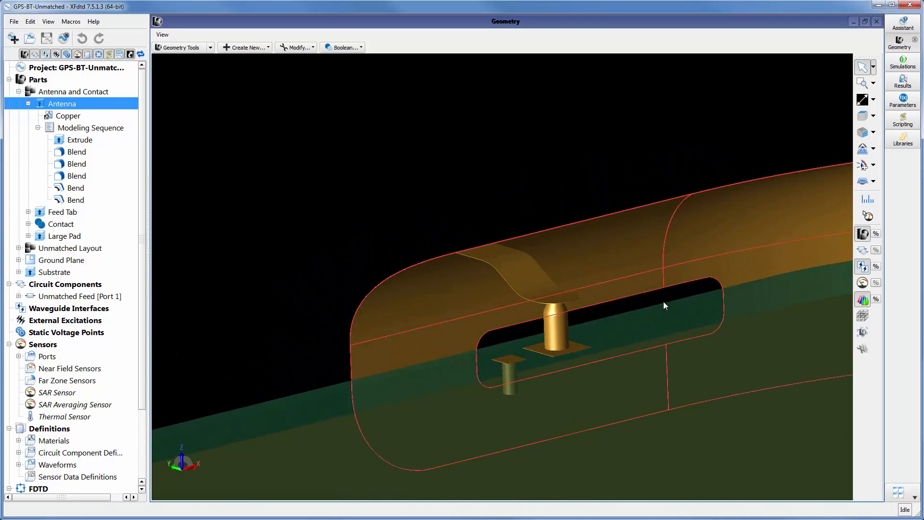
scroll(522, 340, "down", 5)
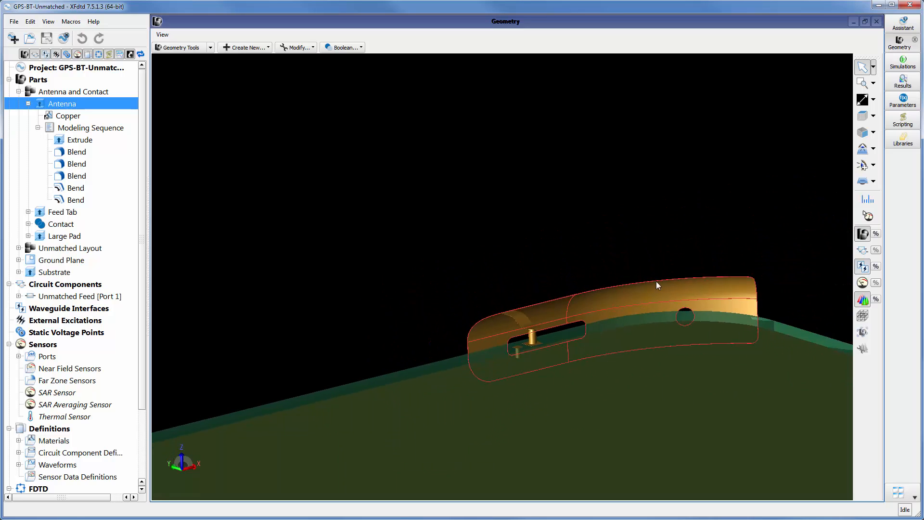
Set the antenna_length parameter to 25 mm, apply it, and close the parameter list
left_click_drag(656, 283, 613, 339)
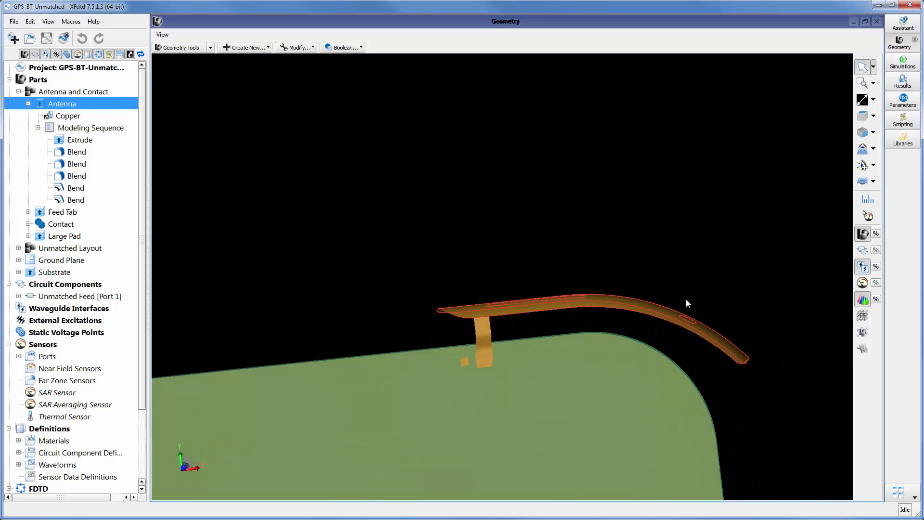
left_click_drag(739, 358, 669, 302)
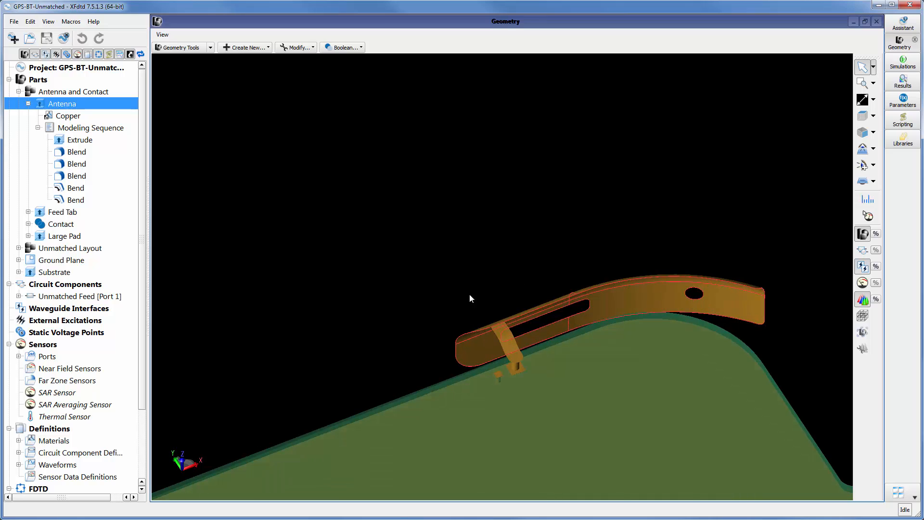
left_click_drag(615, 340, 651, 222)
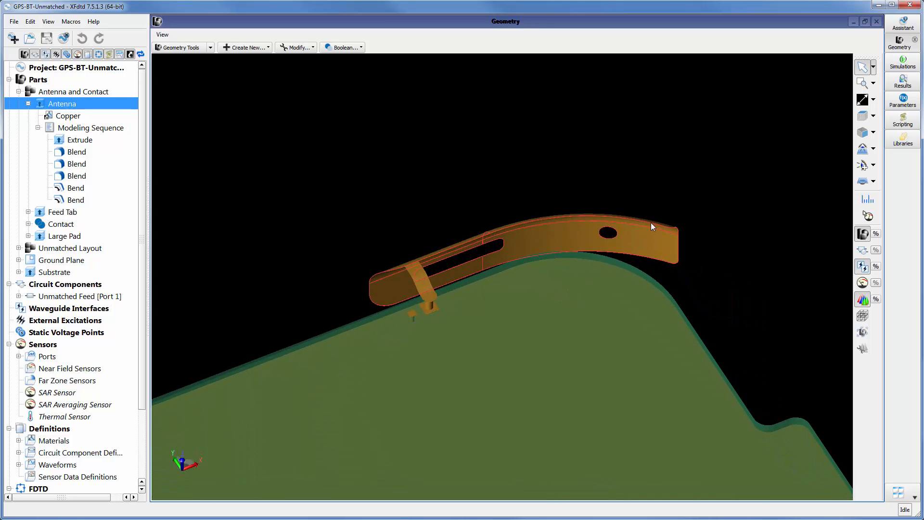
scroll(650, 222, "up", 3)
left_click_drag(570, 158, 757, 181)
left_click(903, 101)
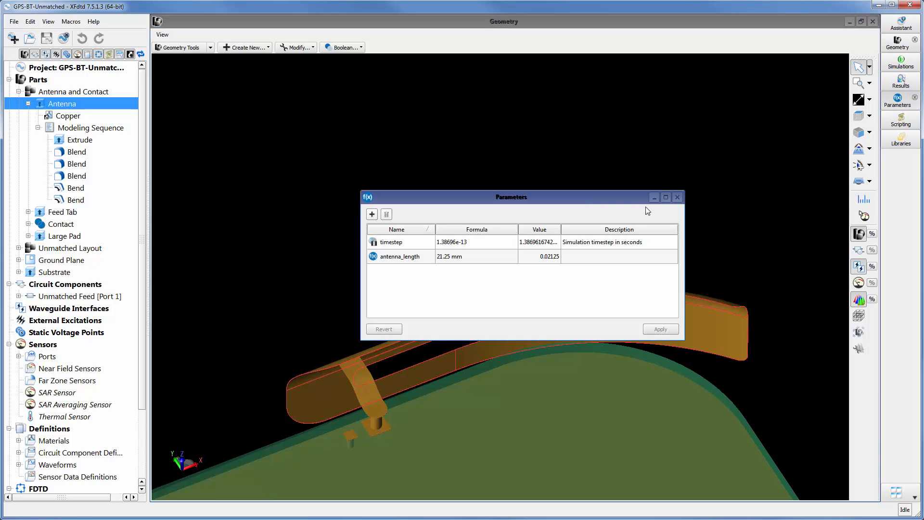
left_click_drag(588, 194, 621, 124)
double_click(481, 186)
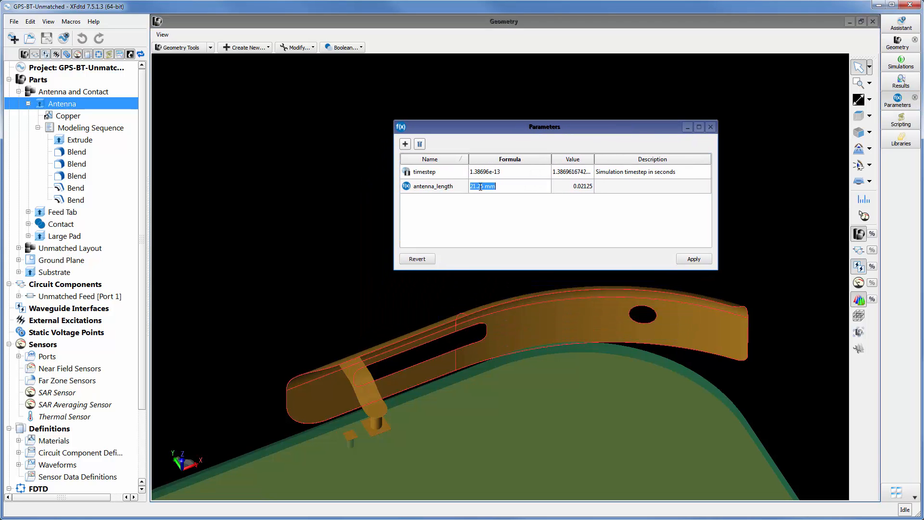
left_click(477, 186)
key("BackSpace")
left_click(699, 260)
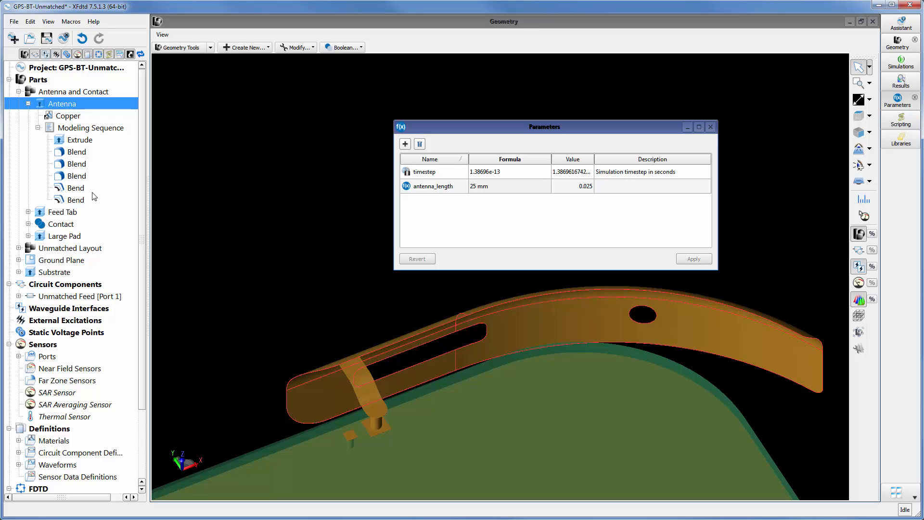
left_click(711, 127)
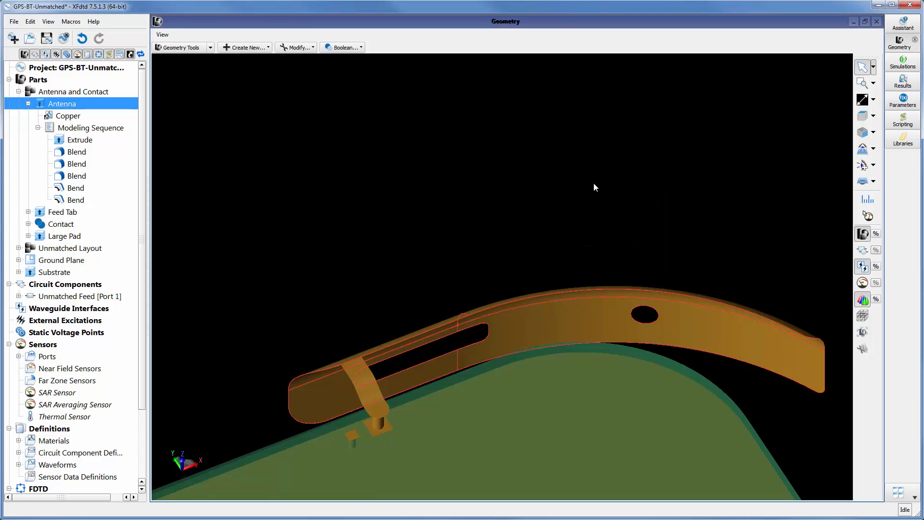
Collapse the Antenna and Contact group and show the circuit components to examine the feed between the two pads
left_click(28, 104)
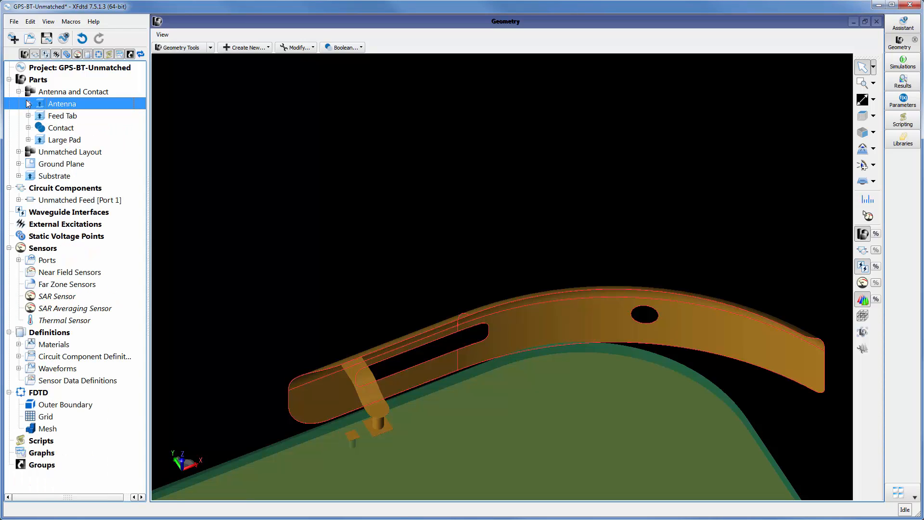
left_click(18, 91)
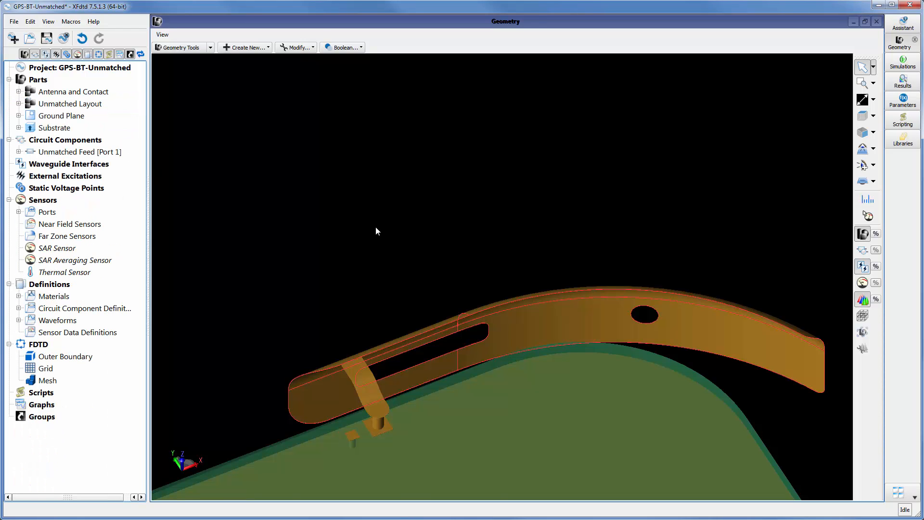
scroll(376, 227, "down", 3)
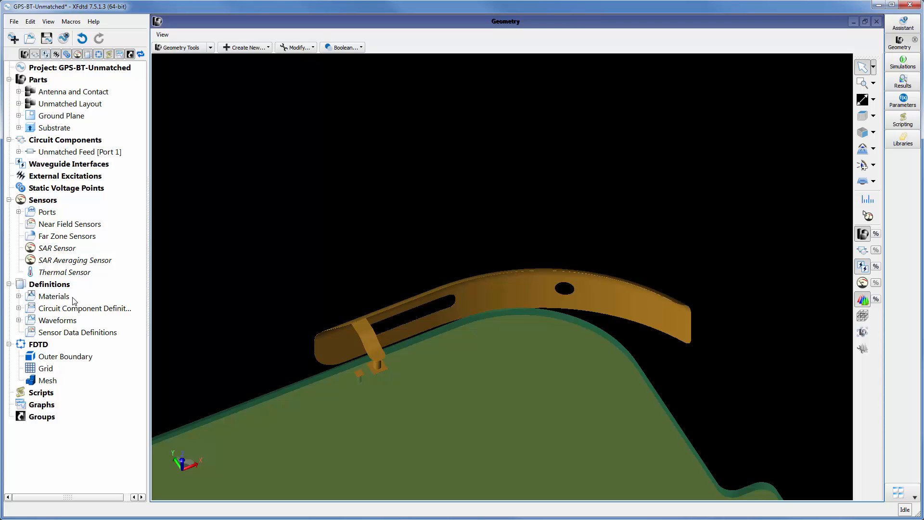
left_click(863, 250)
scroll(359, 376, "up", 6)
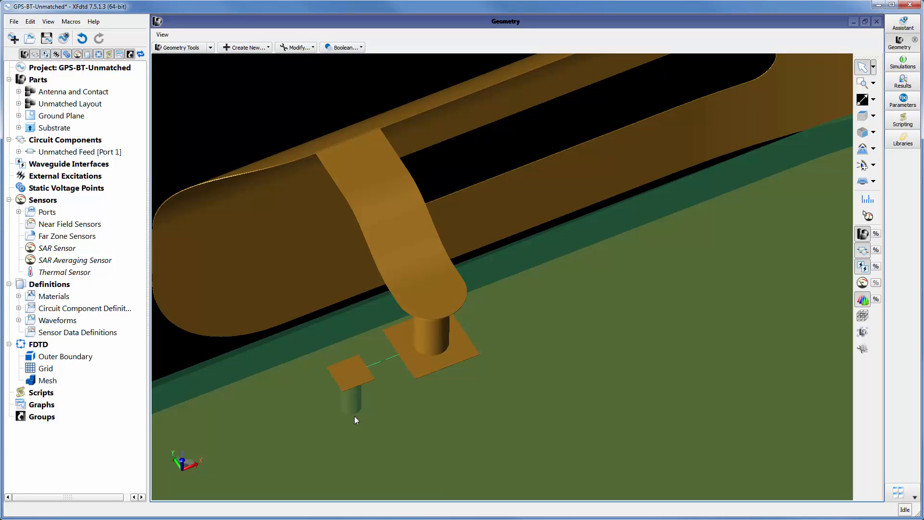
scroll(342, 383, "down", 6)
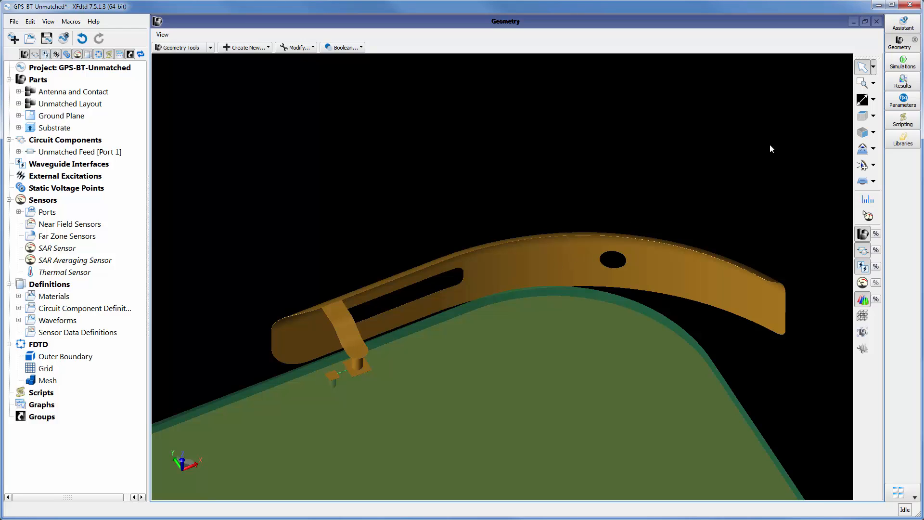
Review the simulation list and the summary of the sweep of antenna_length from 20 to 30 mm, and close it
left_click(903, 62)
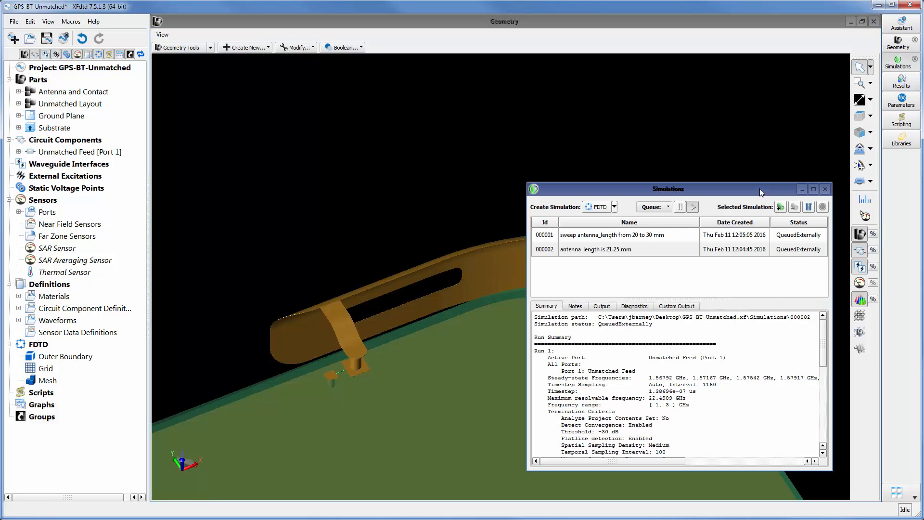
left_click_drag(763, 188, 689, 115)
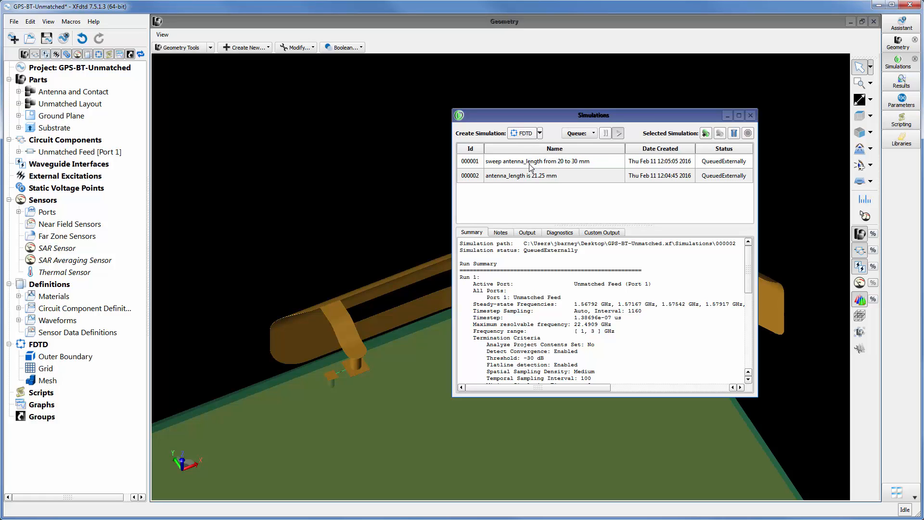
left_click(562, 165)
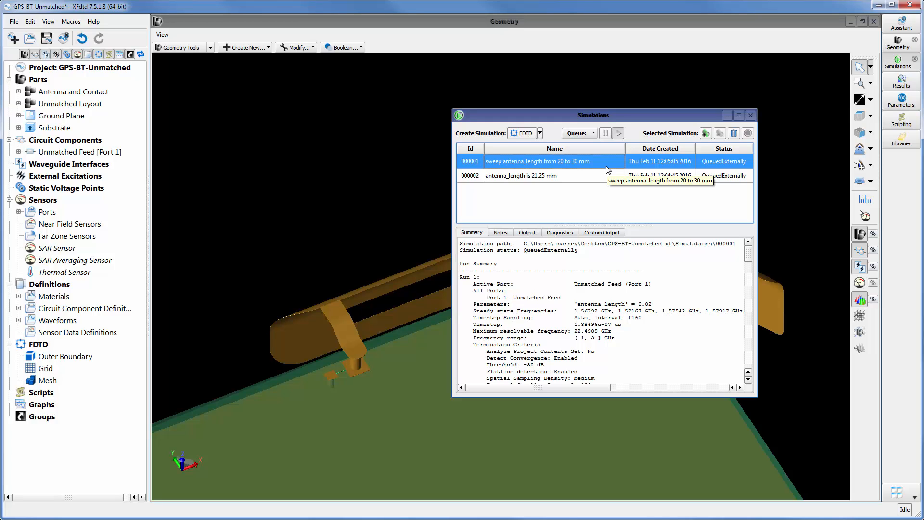
left_click(751, 115)
Filter the results to the antenna_length sweep's Unmatched Feed S-Parameters and sort them by domain
left_click(901, 81)
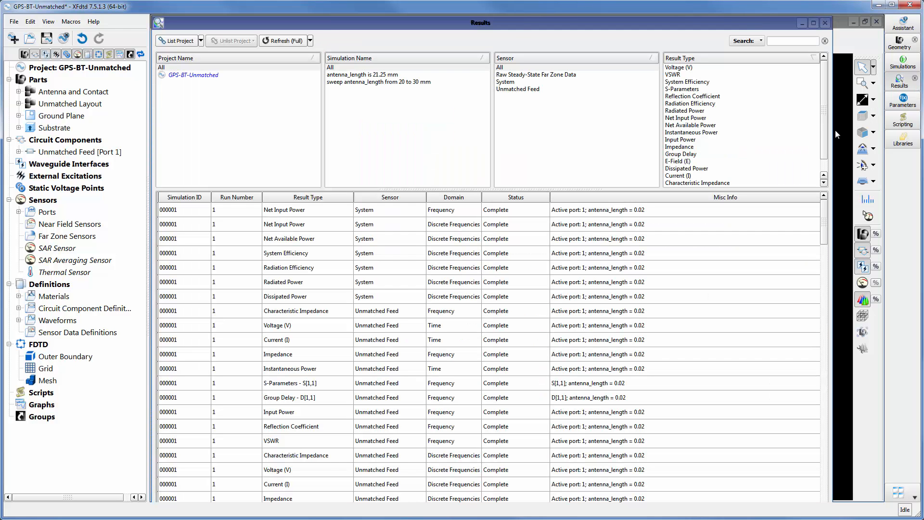
left_click(404, 82)
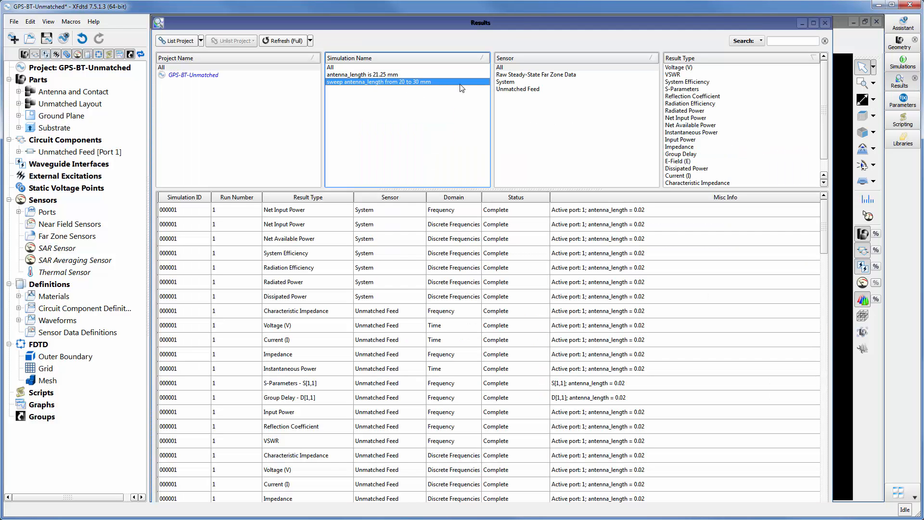
left_click(513, 90)
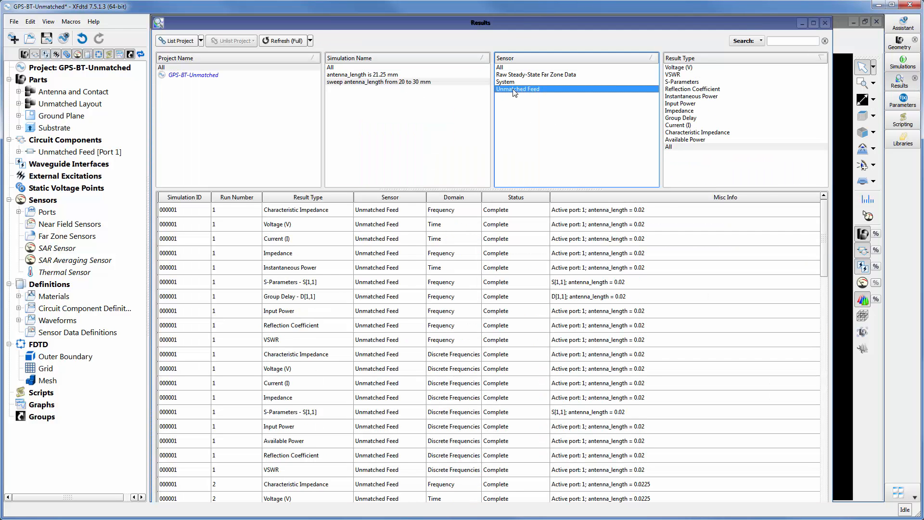
left_click(682, 83)
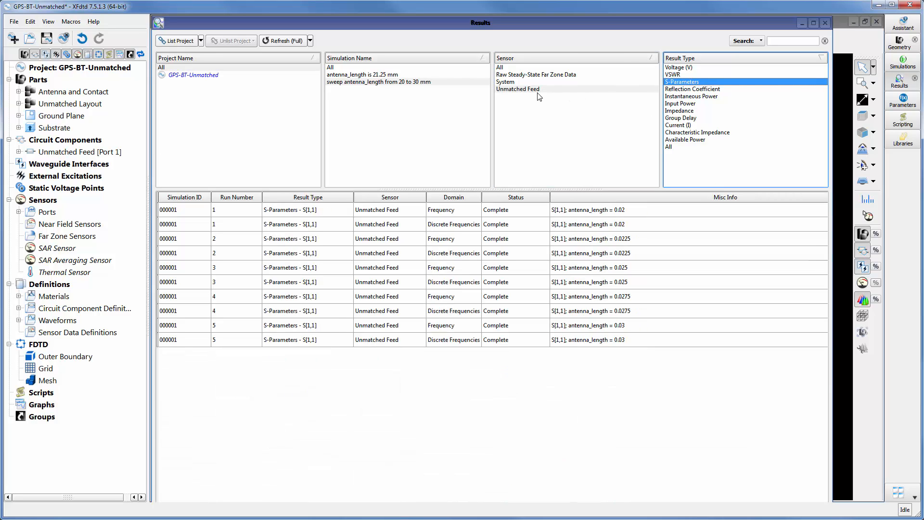
left_click(466, 198)
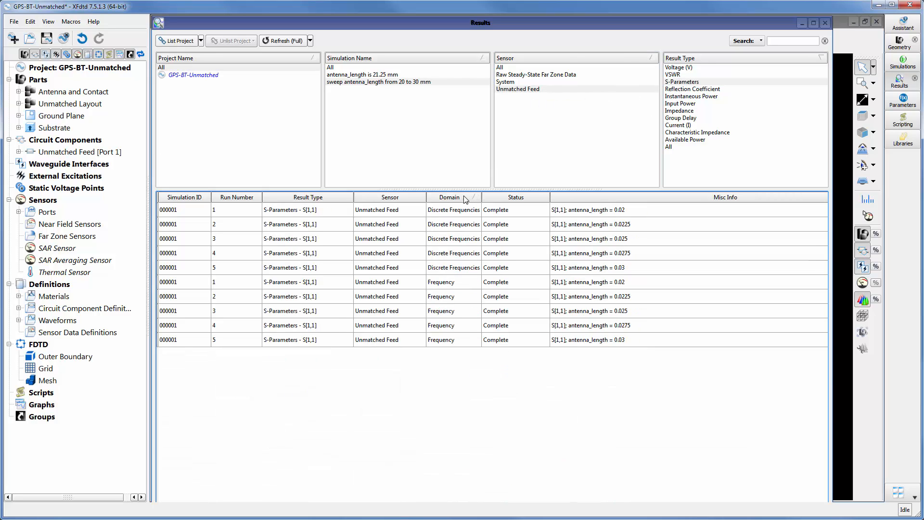
Plot the five Frequency-domain S[1,1] results together, move the legend off the upper curves, and close the graph after comparing them
left_click(460, 282)
left_click(459, 339, "shift")
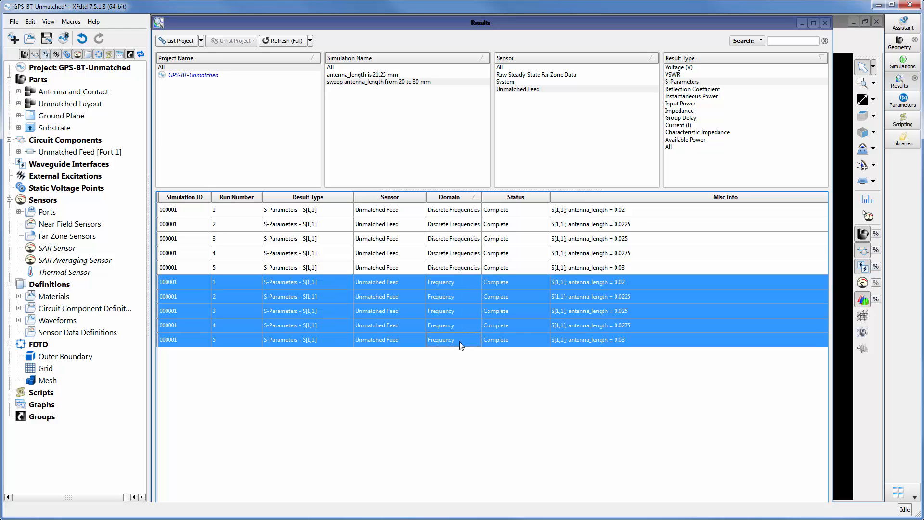
right_click(459, 342)
left_click(470, 348)
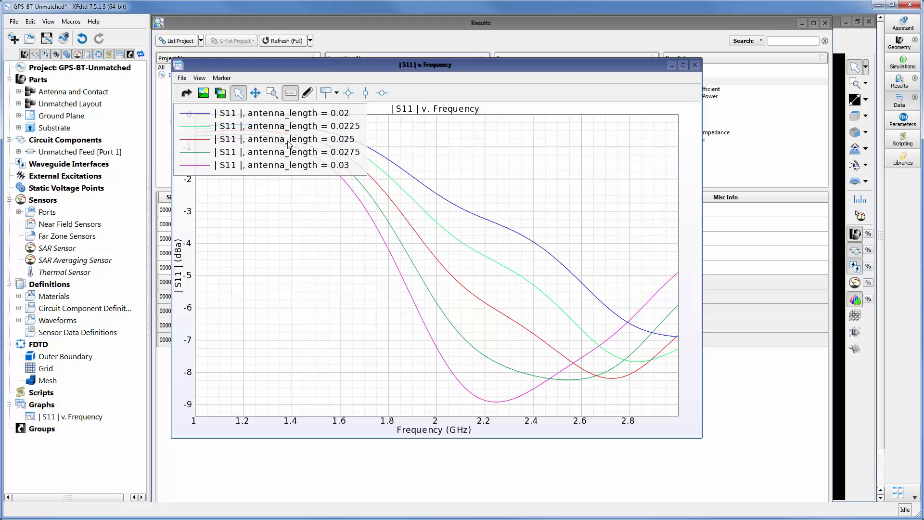
left_click_drag(289, 141, 363, 319)
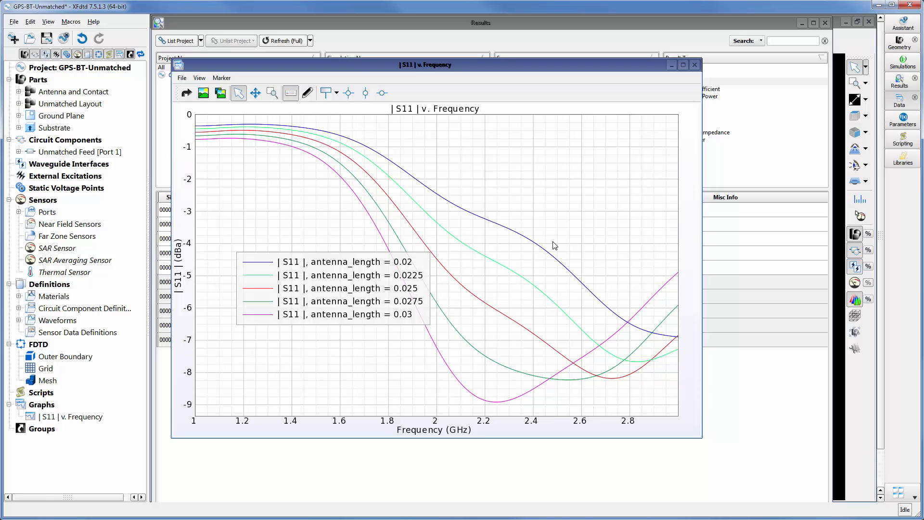
left_click(694, 65)
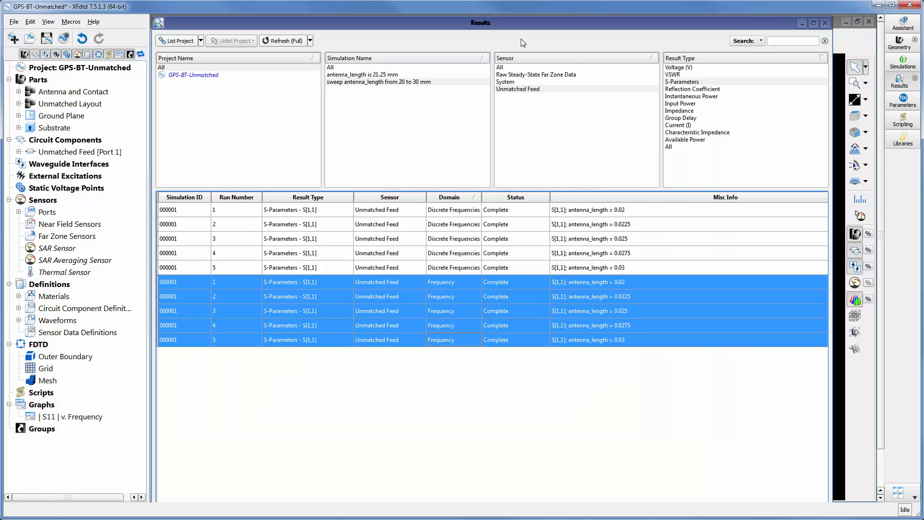
Filter the results to System Efficiency and S-Parameters from the System and Unmatched Feed sensors for the 21.25 mm antenna_length simulation
left_click(507, 82, "ctrl")
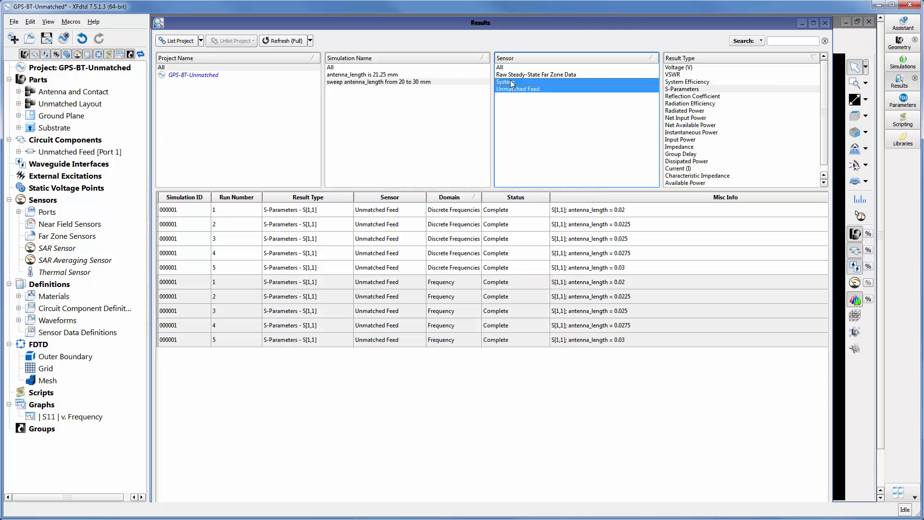
left_click(688, 83, "ctrl")
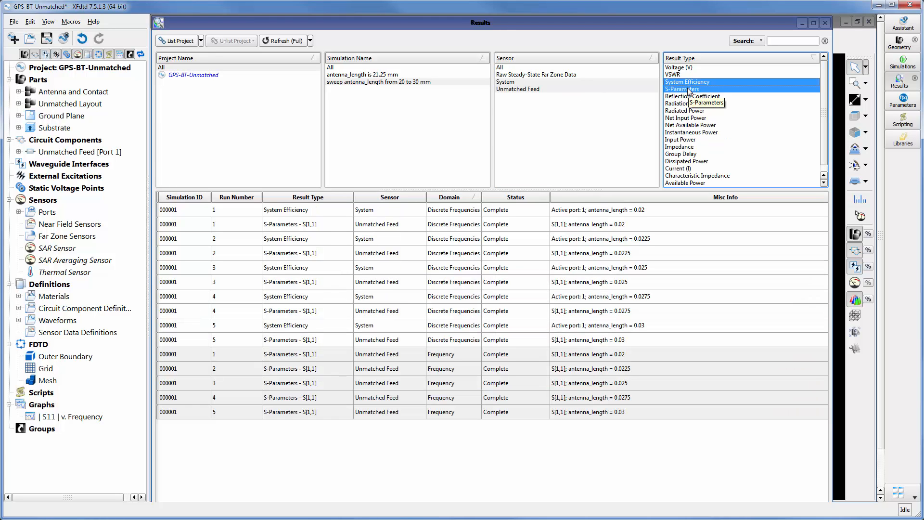
left_click(436, 75)
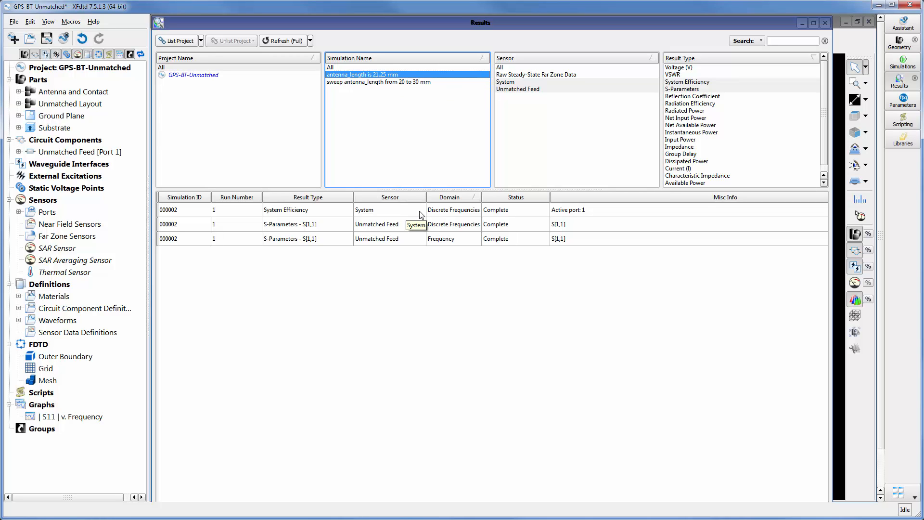
Export the System Efficiency and Frequency-domain S[1,1] results together to Optenni Lab and accept its collaboration license
left_click(327, 215)
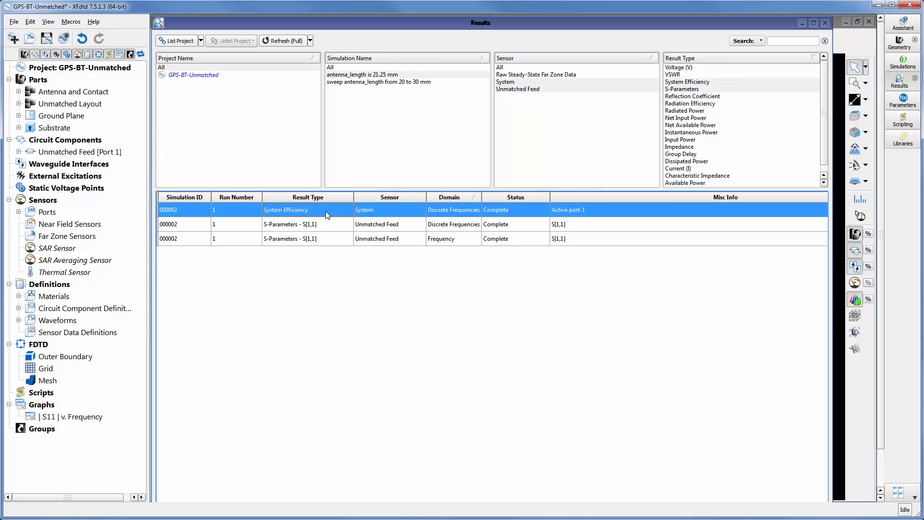
left_click(328, 238, "ctrl")
right_click(327, 238)
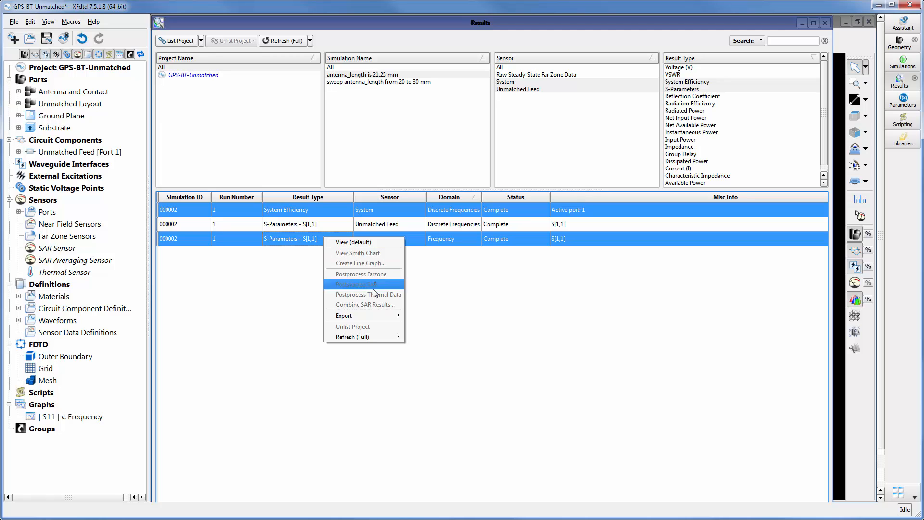
mouse_move(375, 315)
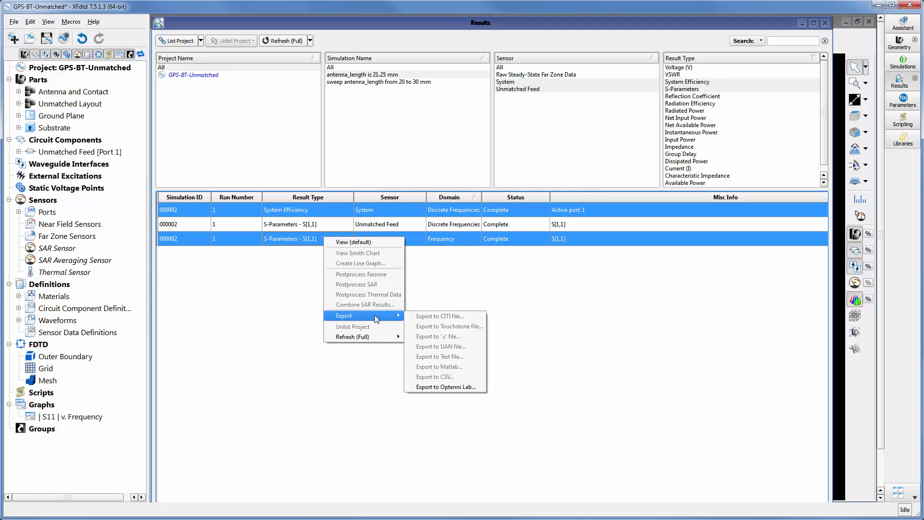
left_click(473, 387)
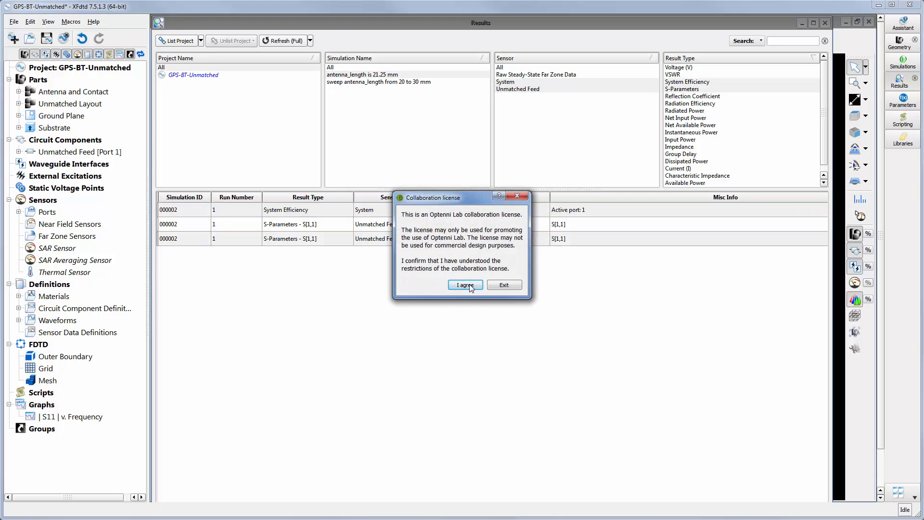
left_click(470, 286)
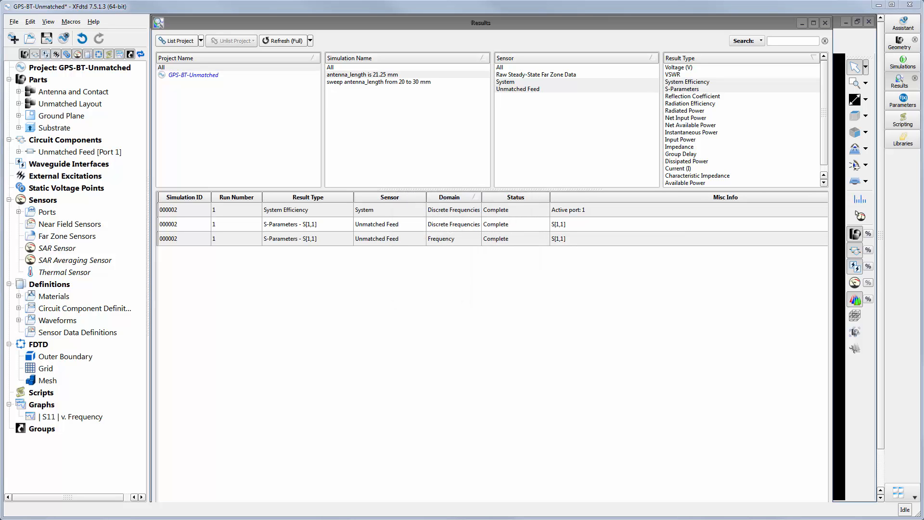
Bring the Optenni Lab window into view and examine the original S parameters, the port 1 termination impedance and the port 1 efficiencies
left_click_drag(923, 89, 585, 46)
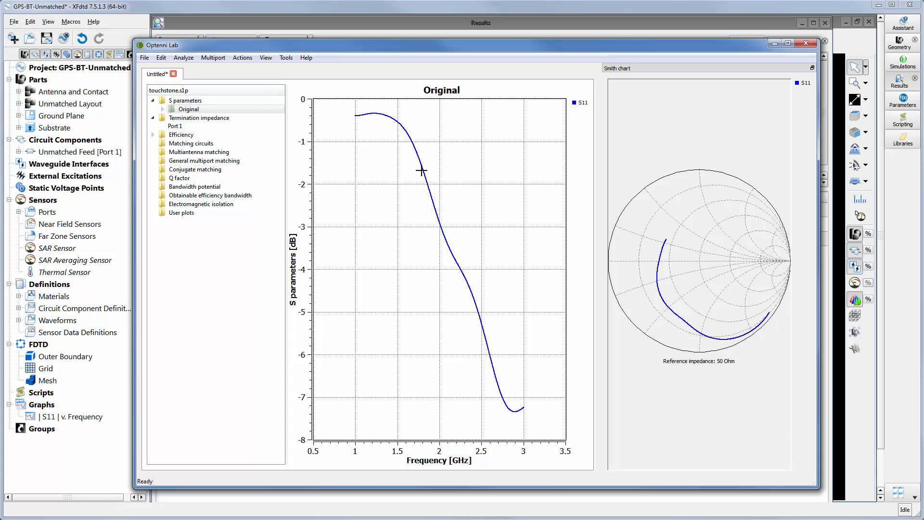
left_click(182, 127)
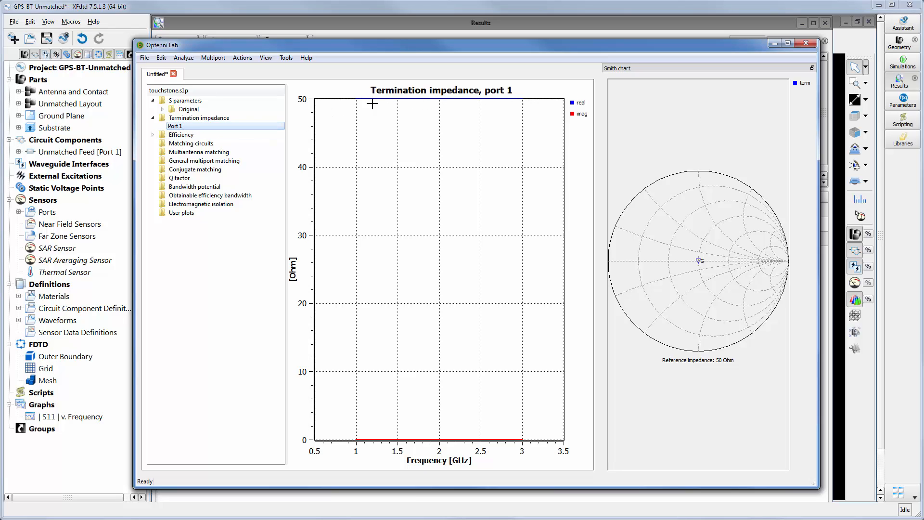
left_click(153, 135)
left_click(175, 143)
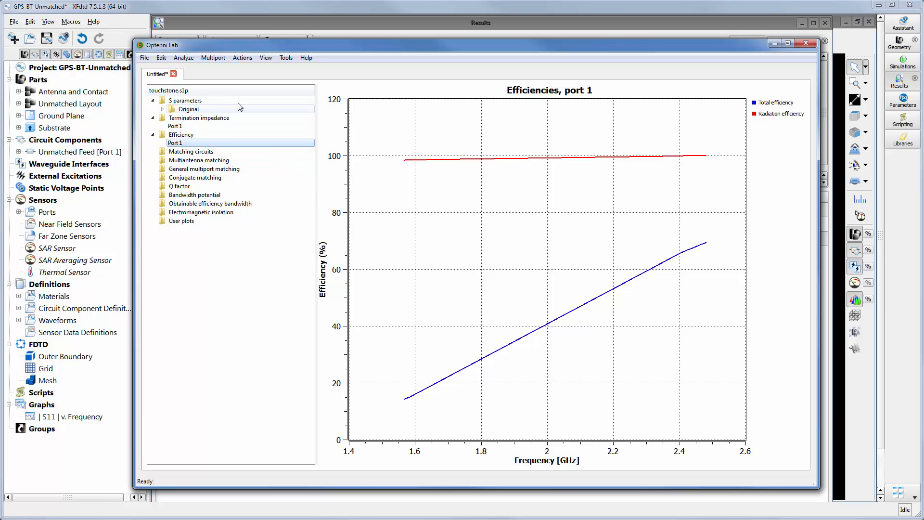
Start matching circuit generation and define an operation frequency band named GPS from 1.56792 to 1.58292 GHz
left_click(189, 62)
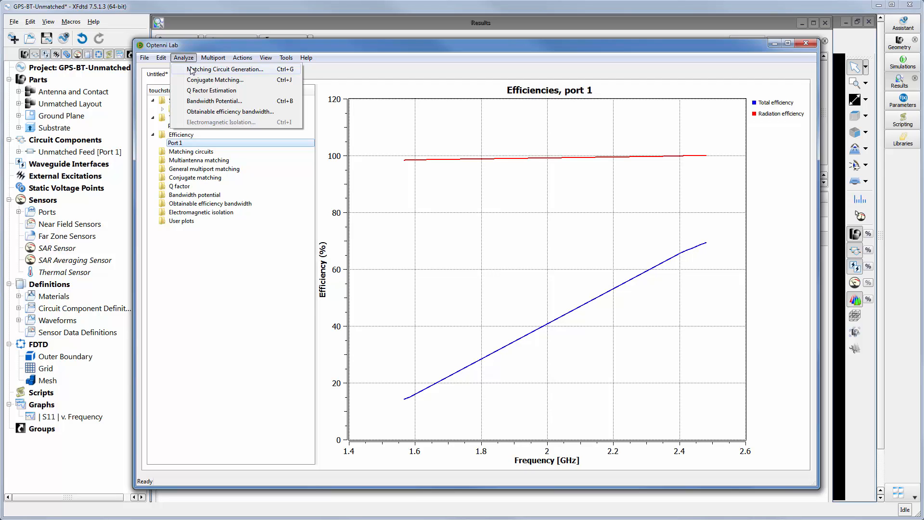
left_click(192, 70)
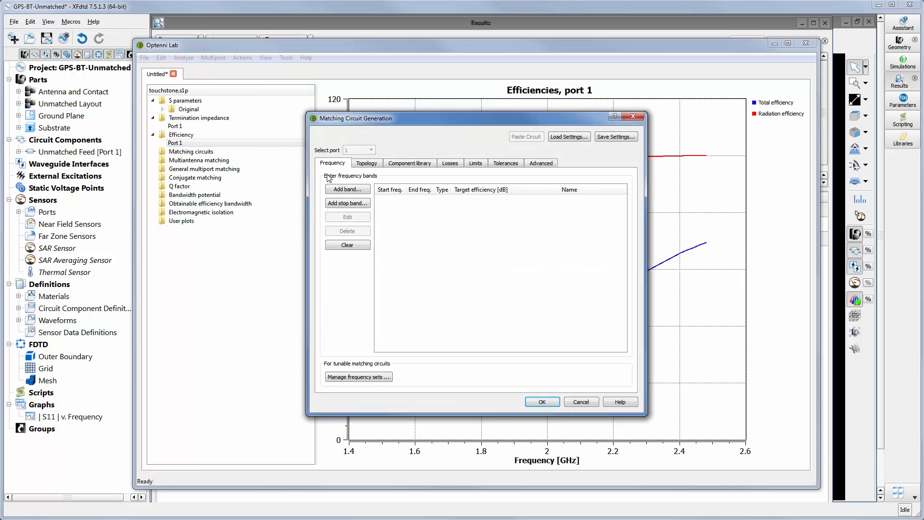
left_click(357, 191)
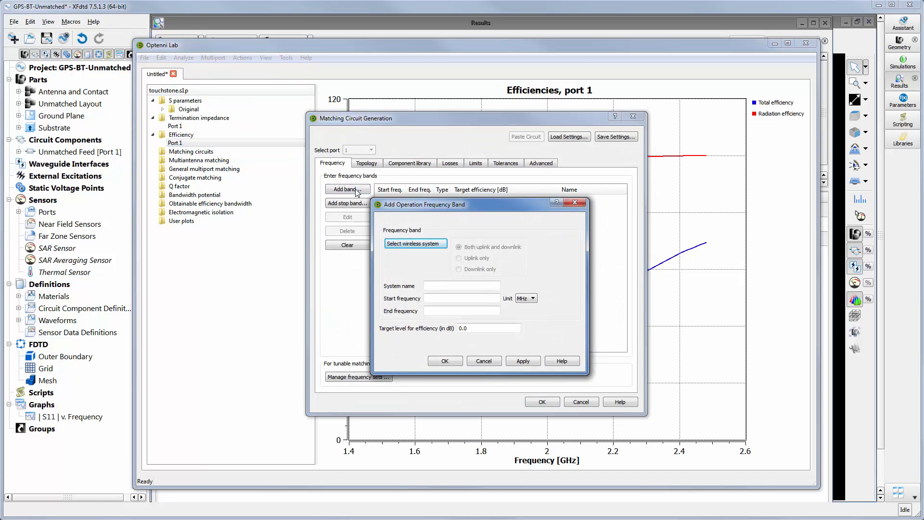
type("G")
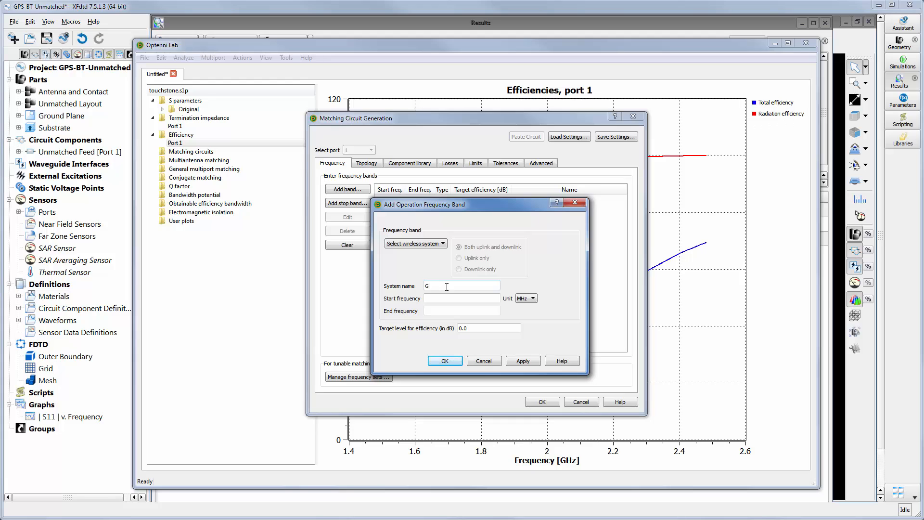
type("PS")
type("1.56792")
key("Tab")
type("1.58292")
left_click(527, 298)
left_click(527, 321)
Set the GPS band's target efficiency level to -2 dB and add the band
left_click_drag(465, 330, 454, 330)
type("-2")
left_click(523, 361)
Add a second operation band named Bluetooth from 2.402 to 2.48 GHz with a target efficiency of -0.5 dB
left_click(458, 285)
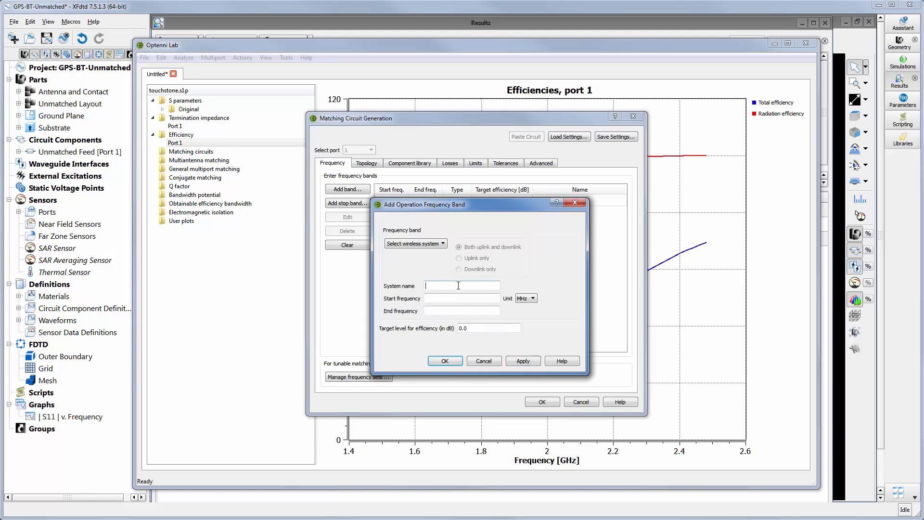
type("Bluetooth")
key("Tab")
type("2.402")
key("Tab")
left_click(526, 298)
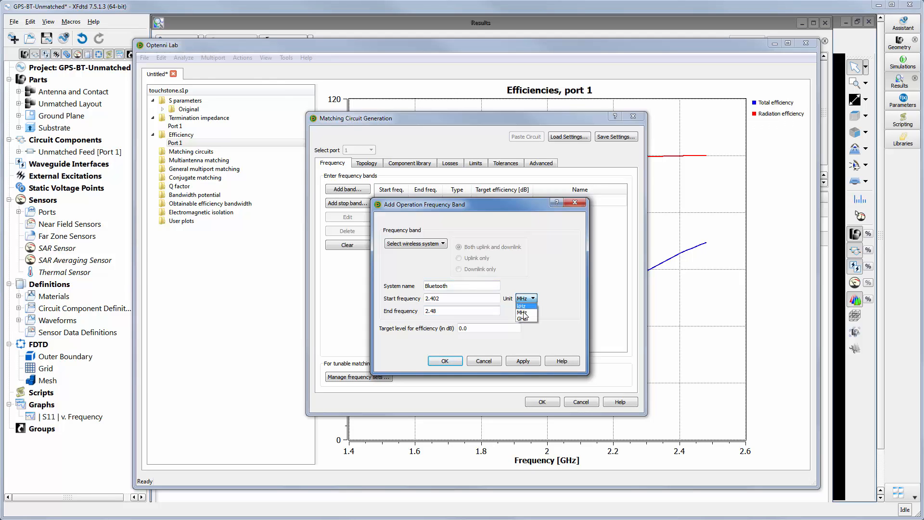
left_click(524, 319)
left_click_drag(483, 328, 442, 330)
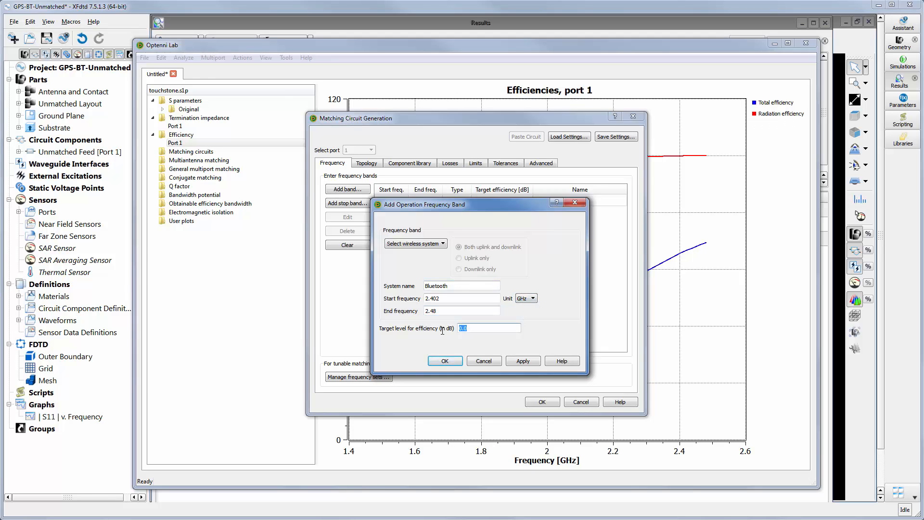
type("-.5")
left_click(444, 361)
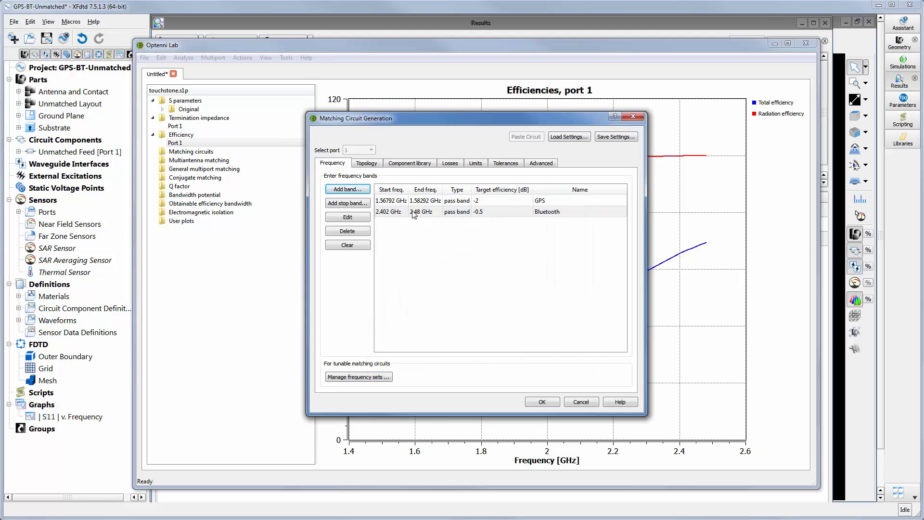
Set automatic topology creation to 3 components and generate the matching circuits
left_click(373, 164)
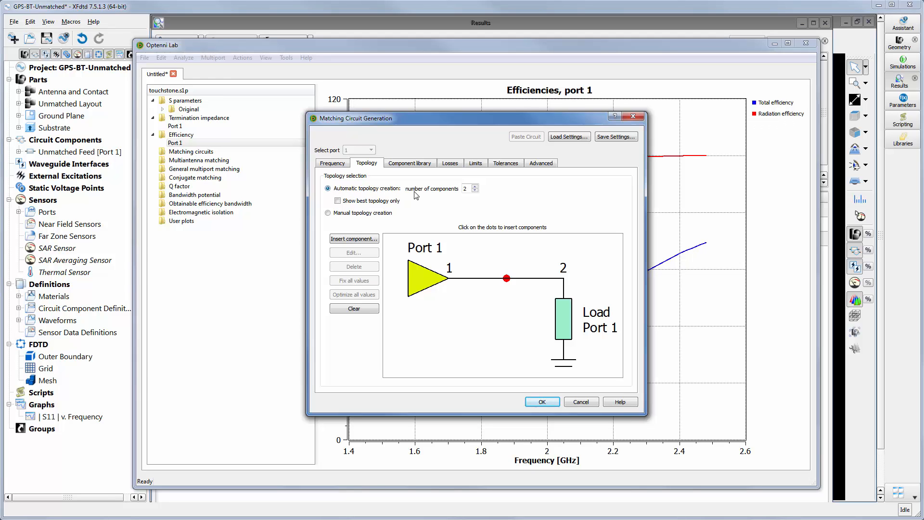
left_click(476, 186)
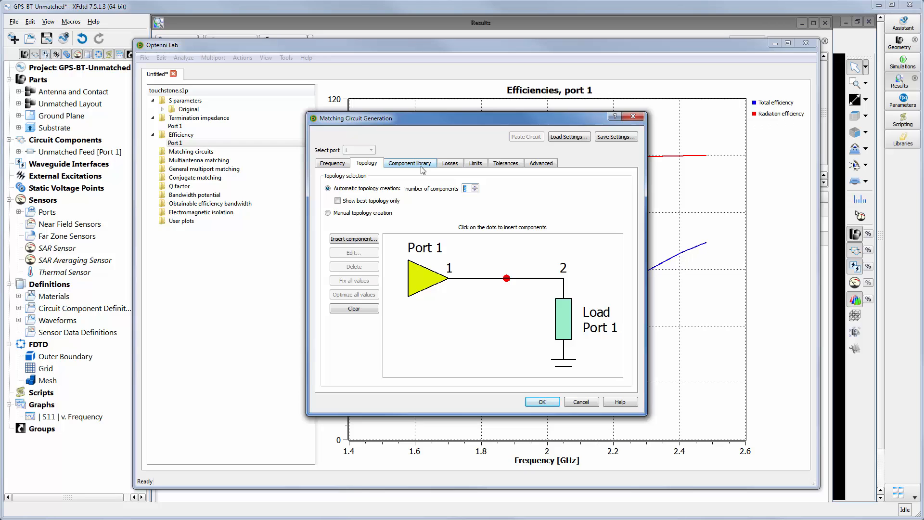
left_click(550, 403)
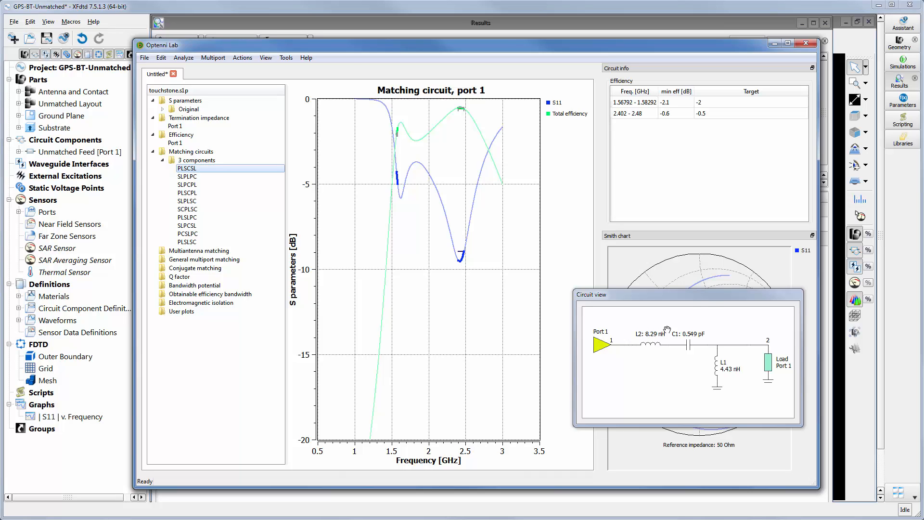
Dock the circuit view between the circuit info and the Smith chart, and inspect the matching circuit's components
left_click_drag(712, 295, 729, 215)
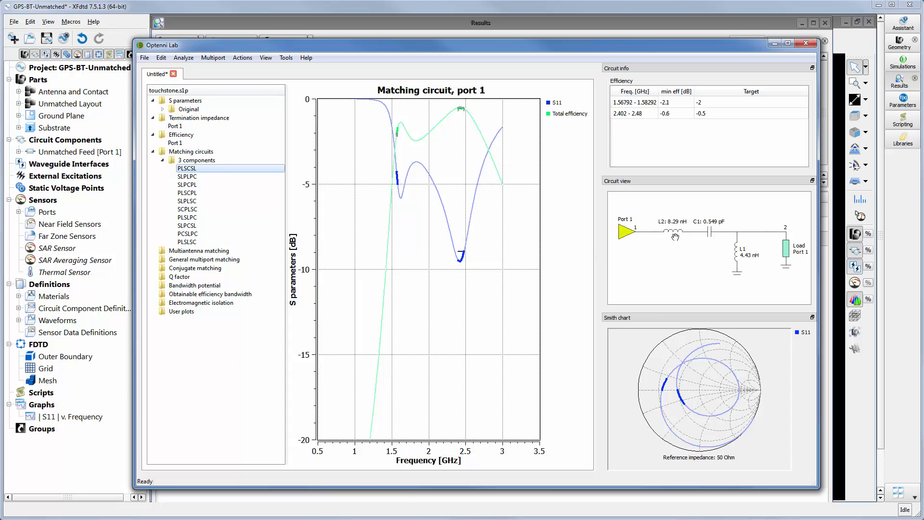
mouse_move(709, 234)
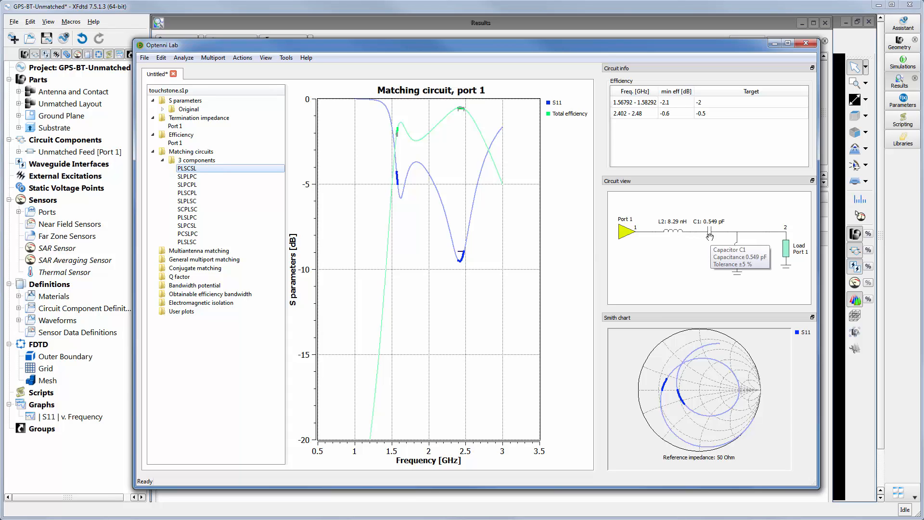
mouse_move(759, 265)
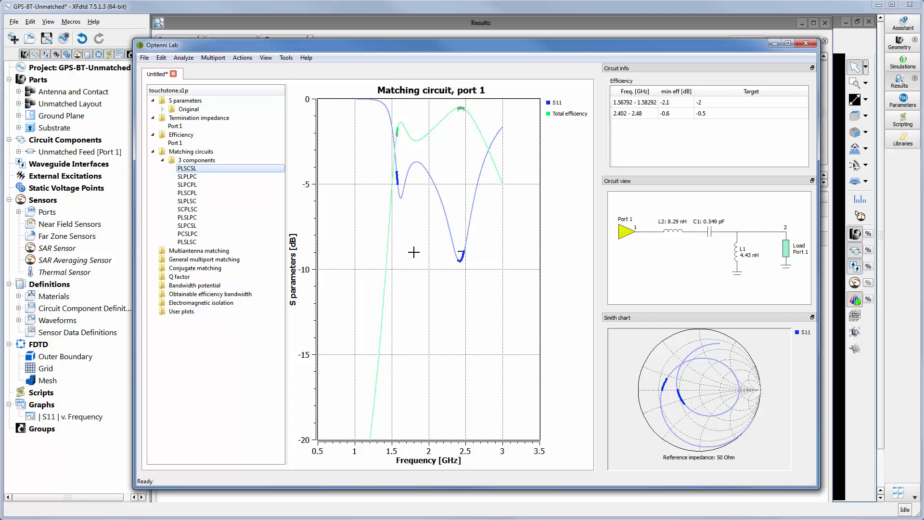
Generate another set of matching circuits for the same bands using automatic topology creation with 4 components
left_click(187, 59)
left_click(212, 69)
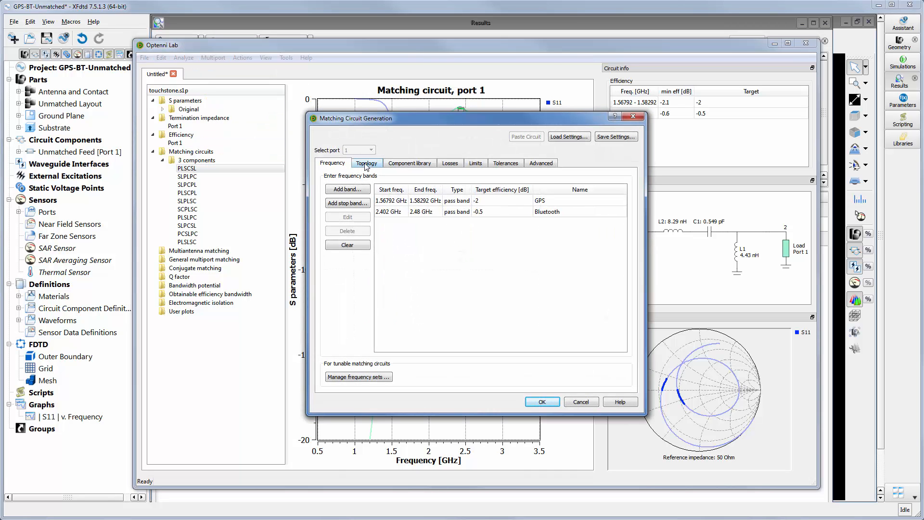
left_click(366, 164)
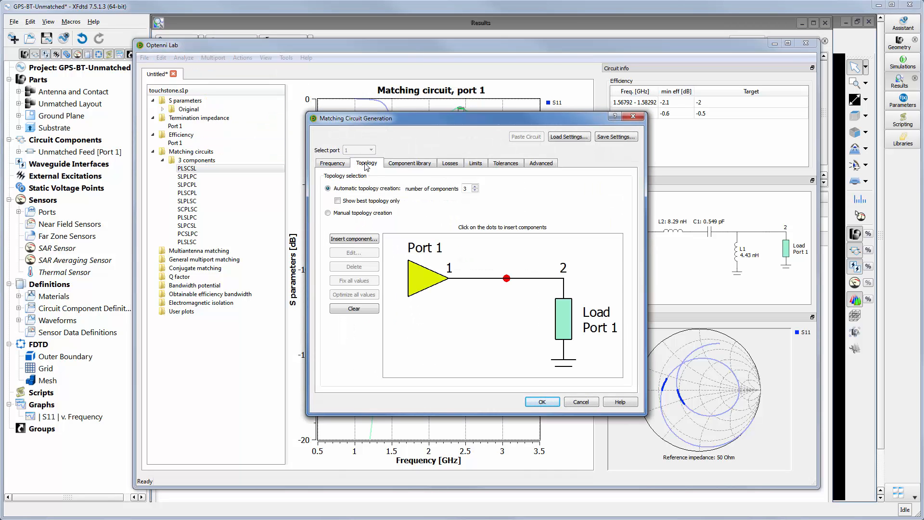
double_click(465, 188)
left_click(548, 402)
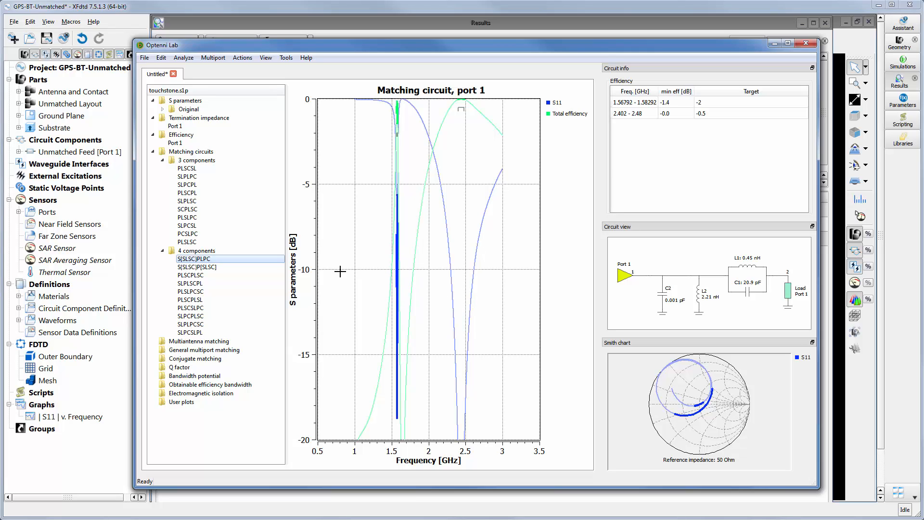
Scale the frequency axis of the S[SLSC]PLPC matching circuit plot manually from 1.45 to 2.6 GHz
right_click(358, 265)
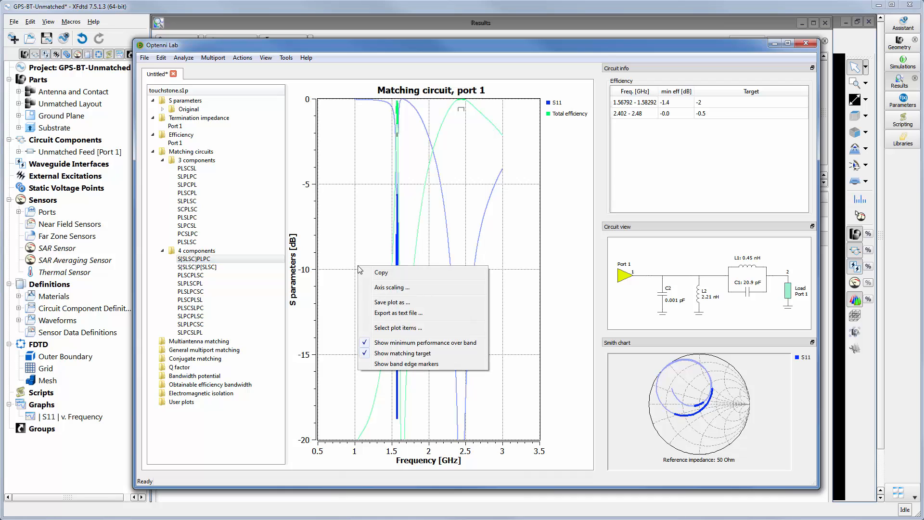
left_click(378, 291)
left_click(434, 277)
left_click_drag(452, 289, 438, 290)
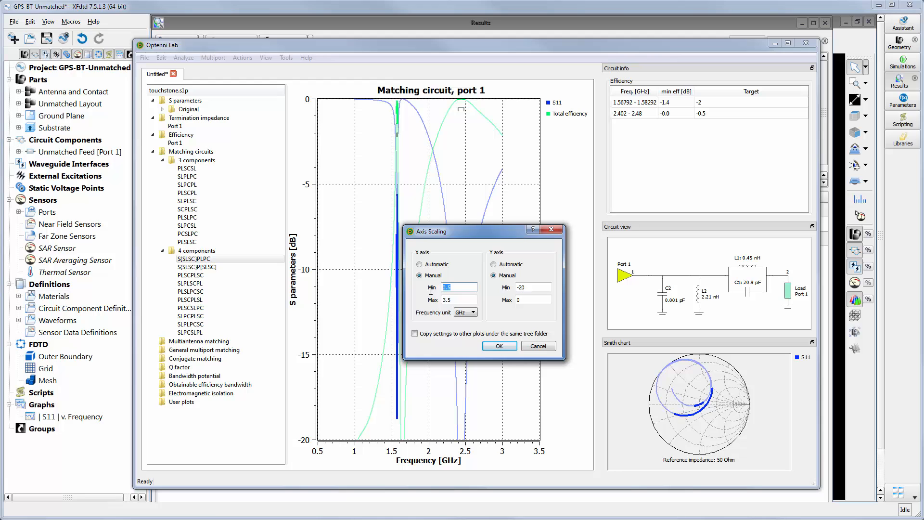
type("1.45")
key("Tab")
type("2.6")
Set the plot's Y axis minimum to -45 and copy the axis settings to the other plots under the same tree folder
key("Tab")
key("Tab")
key("Tab")
type("-45")
key("Tab")
left_click(459, 334)
left_click(498, 345)
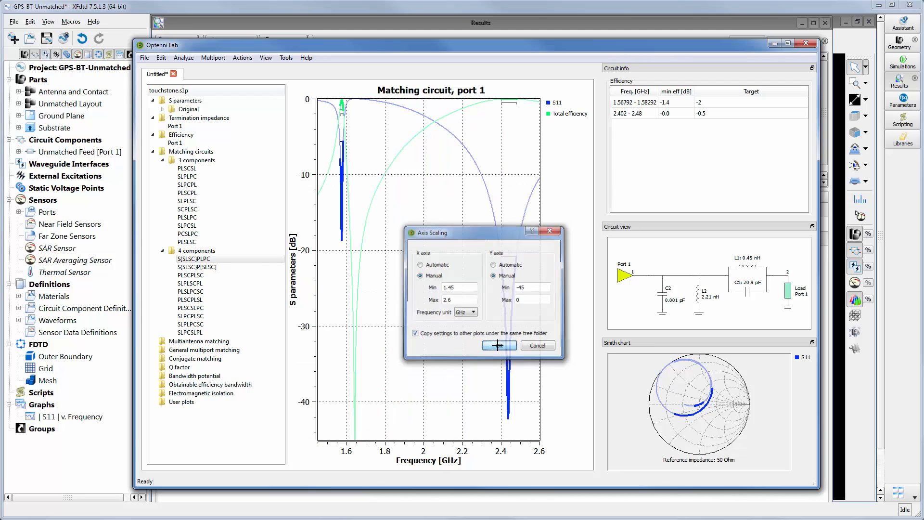
Remove the total efficiency from the S[SLSC]PLPC plot so that only S11 is plotted
right_click(458, 297)
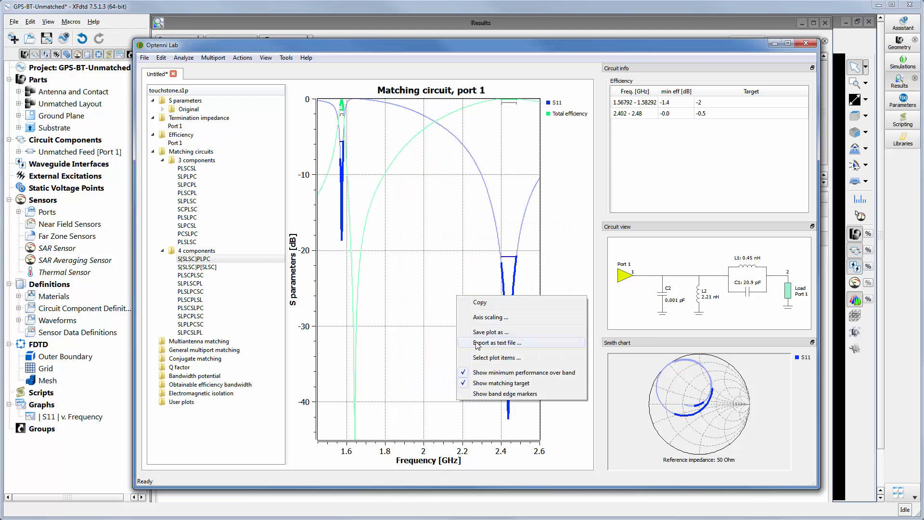
left_click(481, 358)
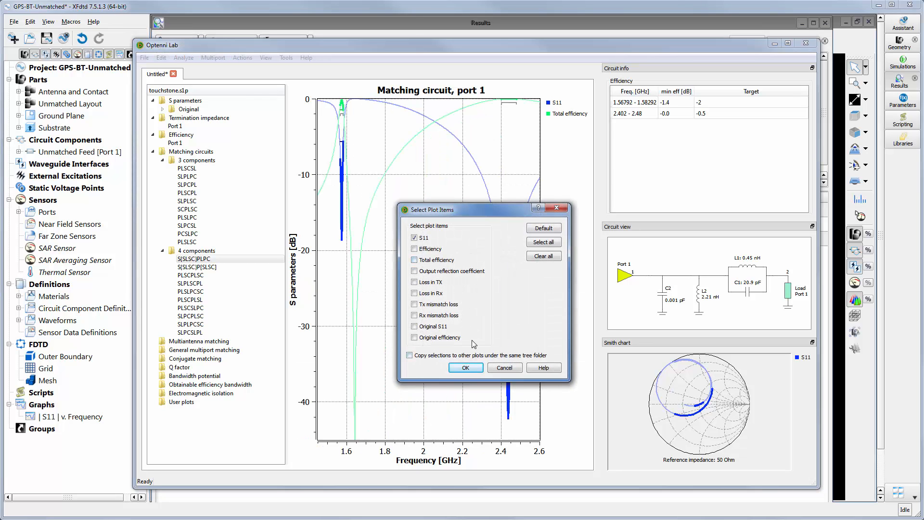
left_click(466, 367)
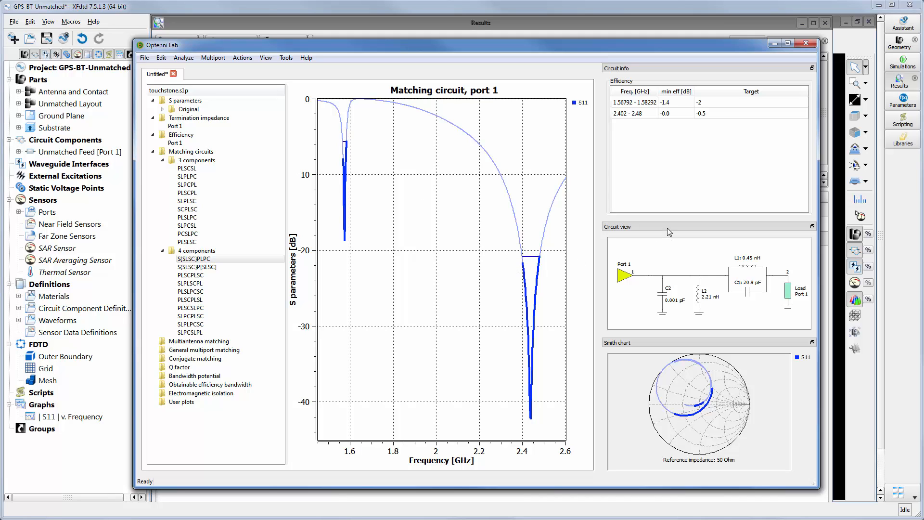
Undock and enlarge the circuit view to examine the four-component circuit, and dock it again above the circuit info
left_click_drag(667, 227, 523, 167)
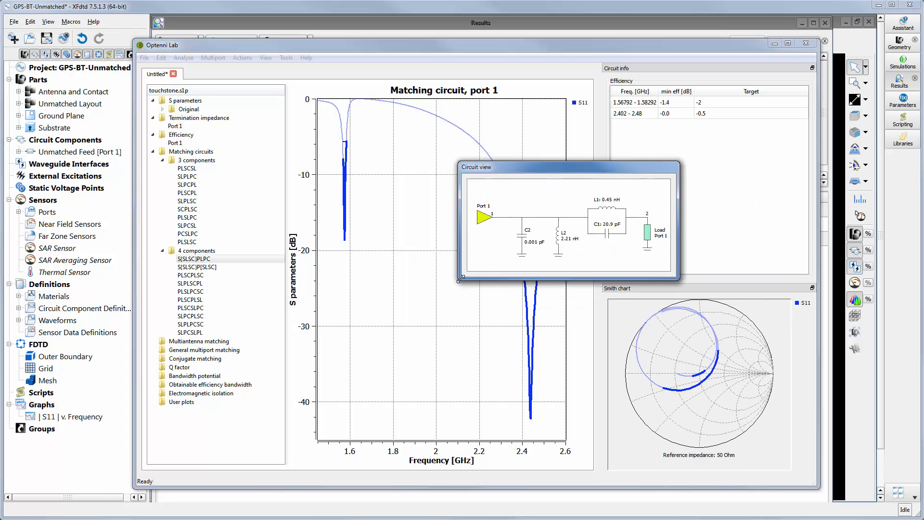
left_click_drag(459, 279, 322, 392)
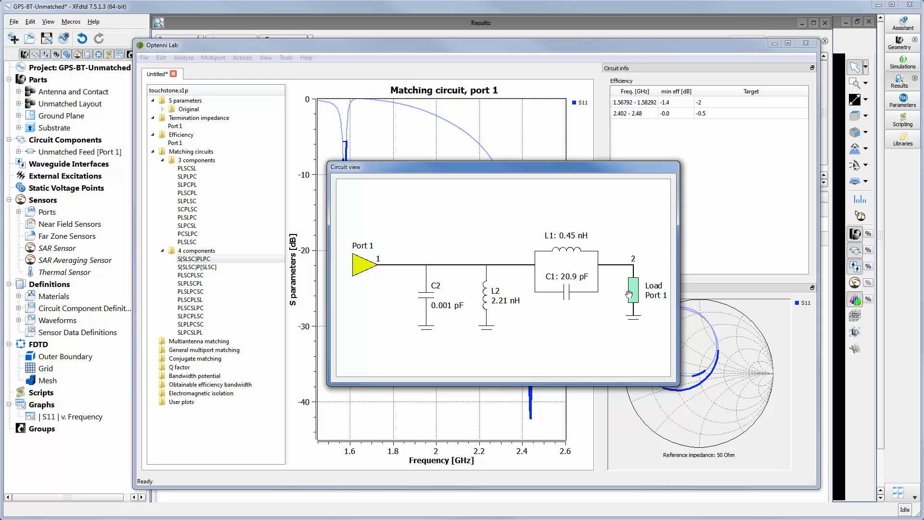
left_click_drag(551, 167, 679, 110)
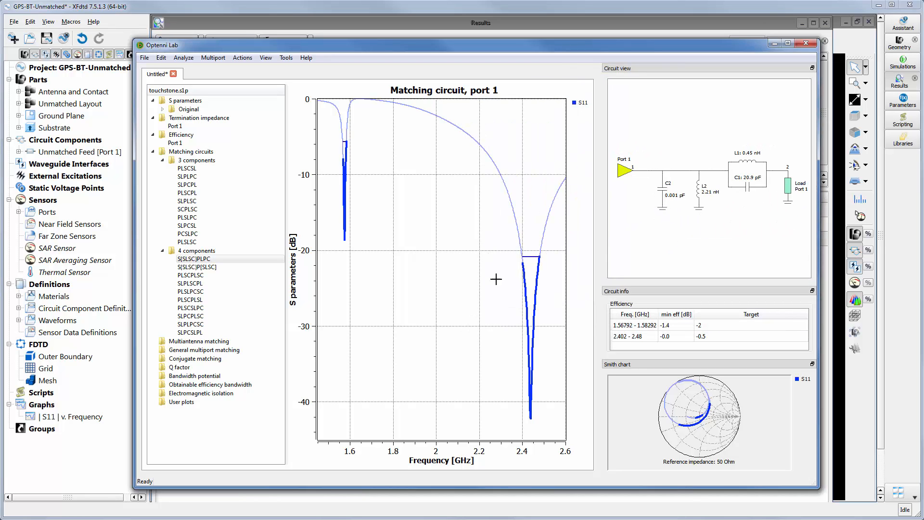
Compare the 4-component topologies from S[SLSC]P[SLSC] to PLSCSLPC one by one, and return to S[SLSC]PLPC
left_click(222, 269)
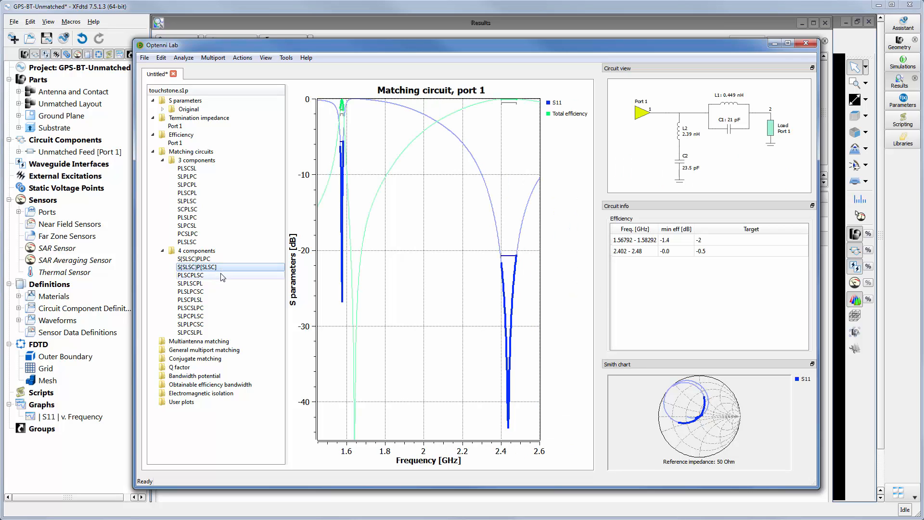
left_click(222, 276)
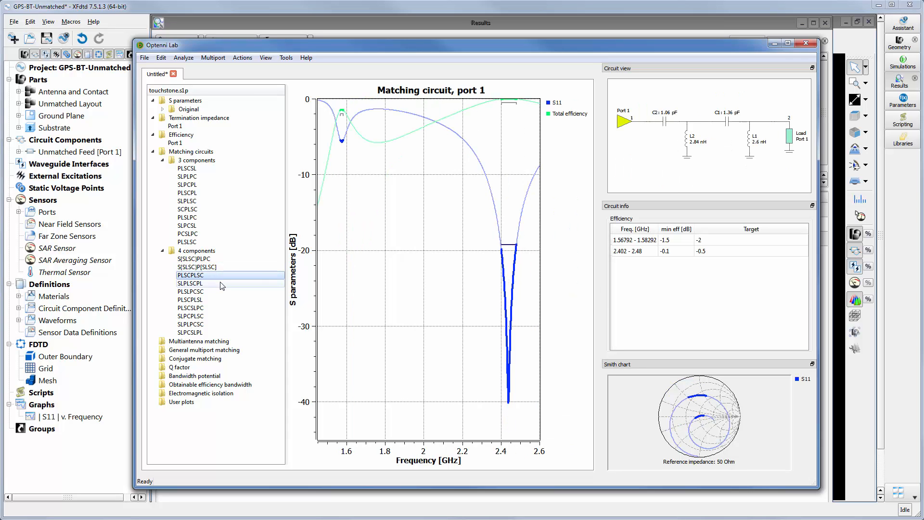
left_click(222, 284)
left_click(222, 291)
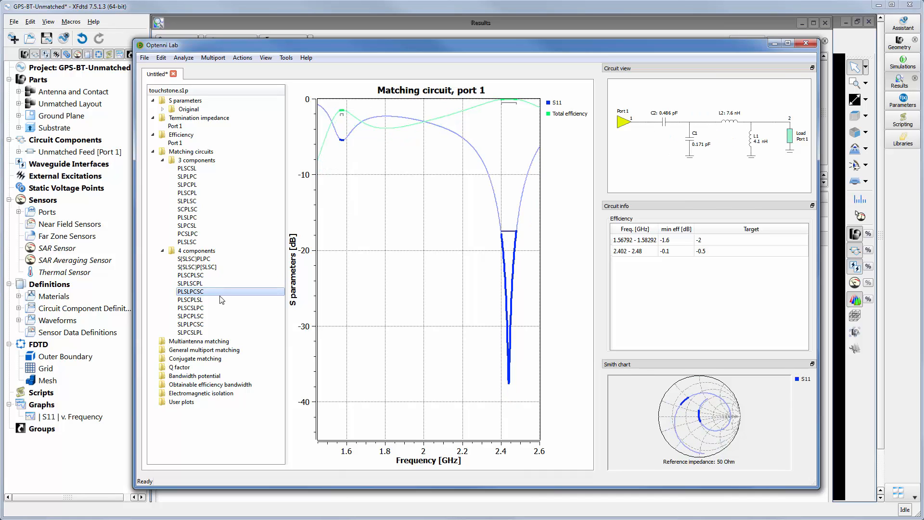
left_click(221, 300)
left_click(222, 308)
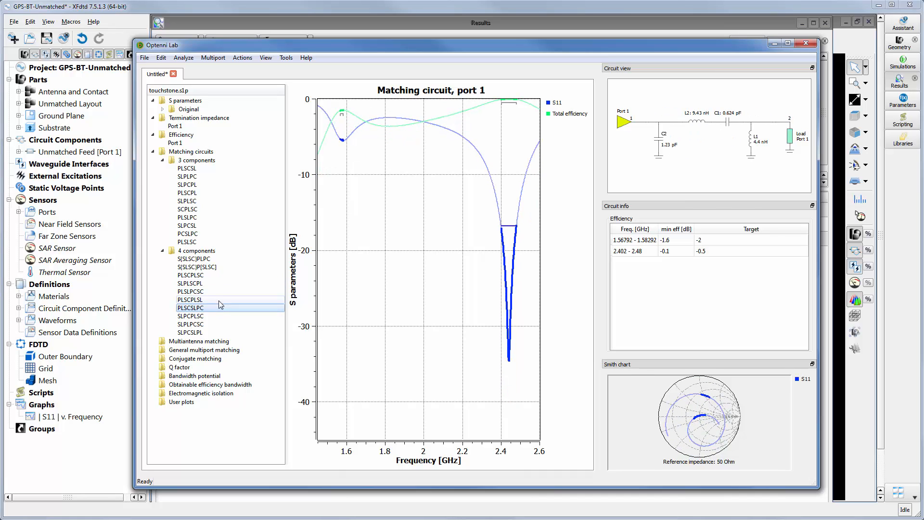
left_click(225, 260)
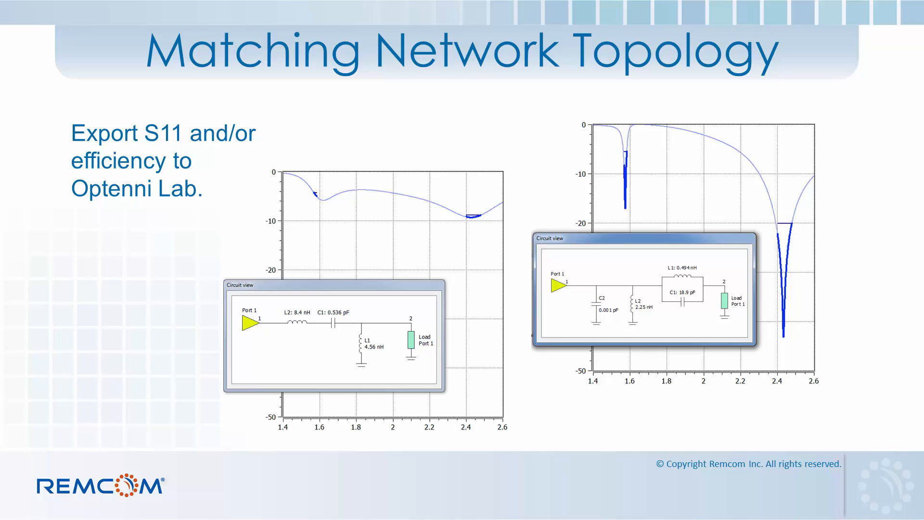
key("Right")
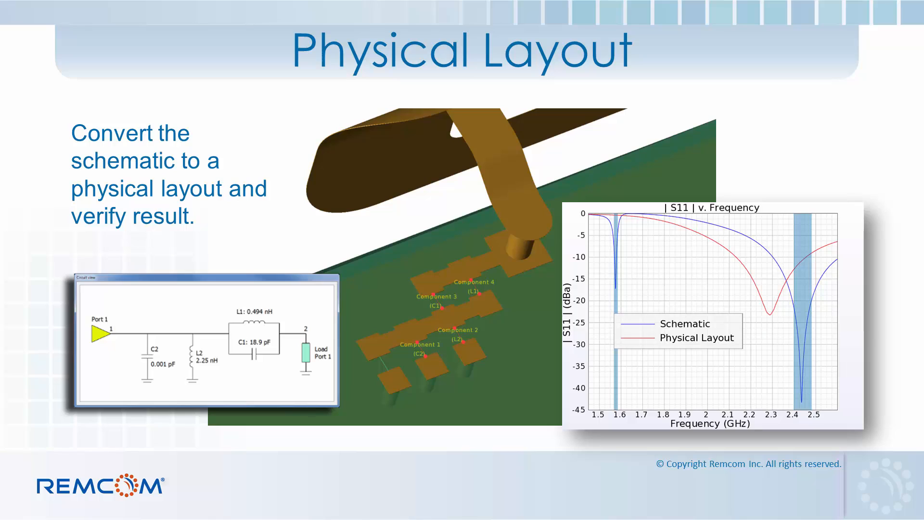
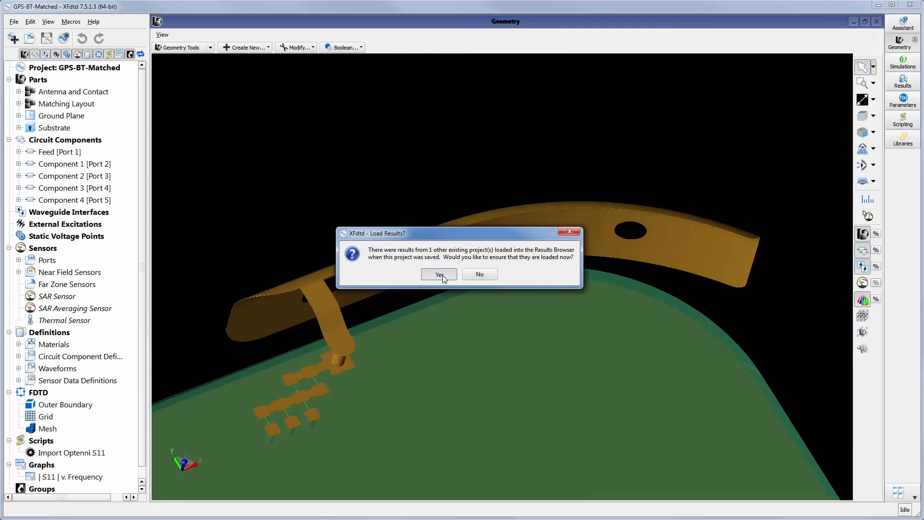
Load the results of the other existing project into the results browser
left_click(441, 274)
scroll(236, 440, "up", 10)
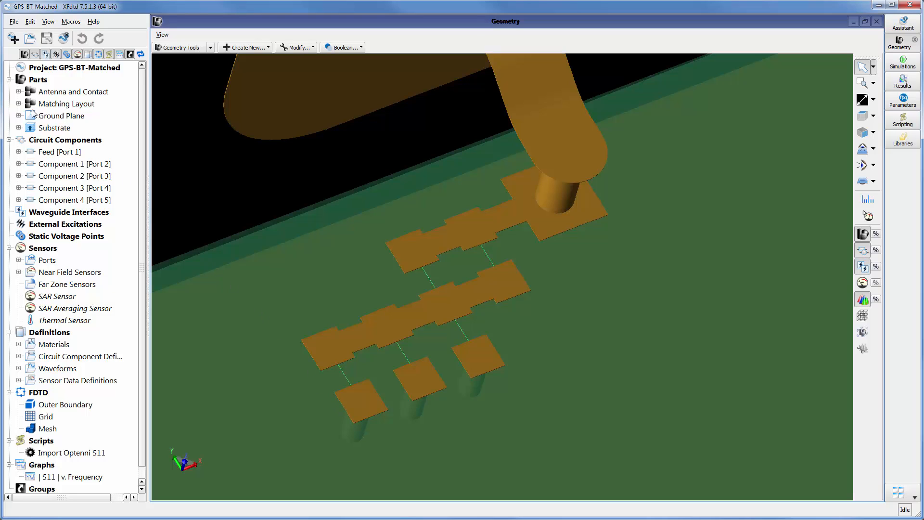
Examine the parts of the Matching Layout assembly one by one, from Pad 1 to Via 1
left_click(18, 104)
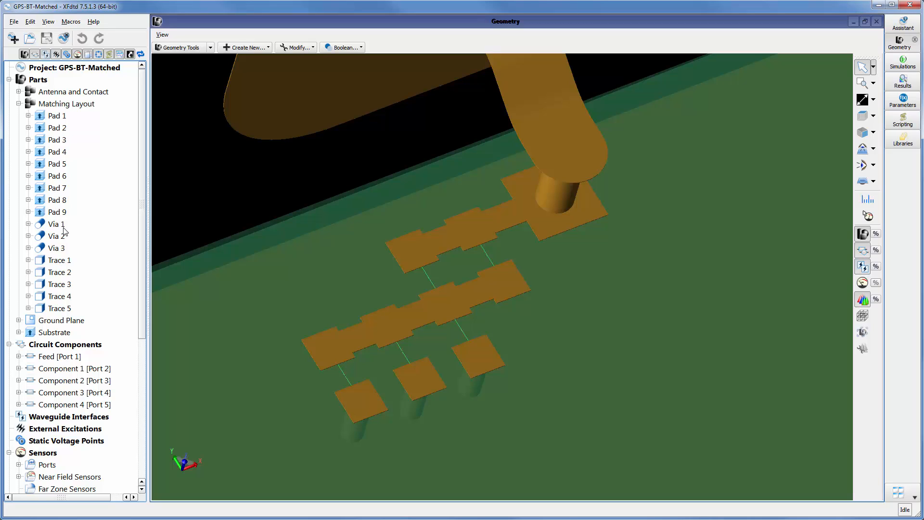
left_click(68, 117)
key("Down")
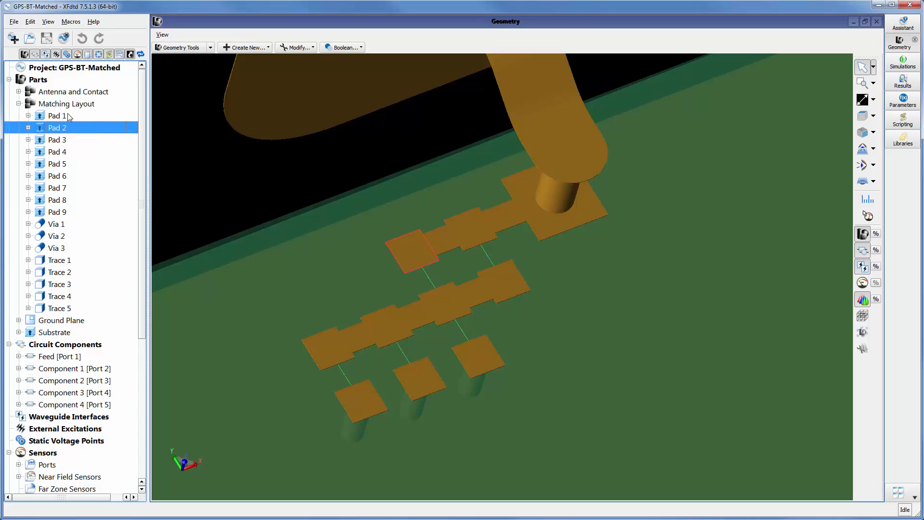
key("Down")
key("Down")
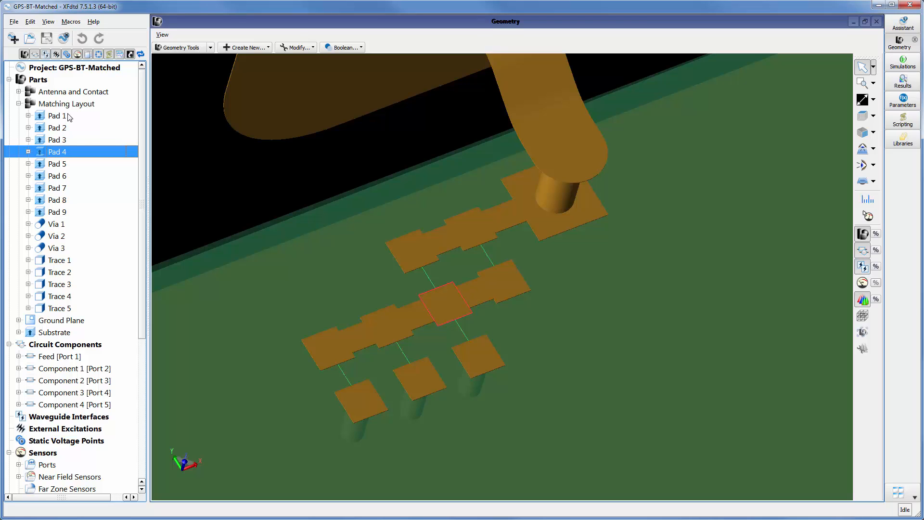
key("Down")
key("Down")
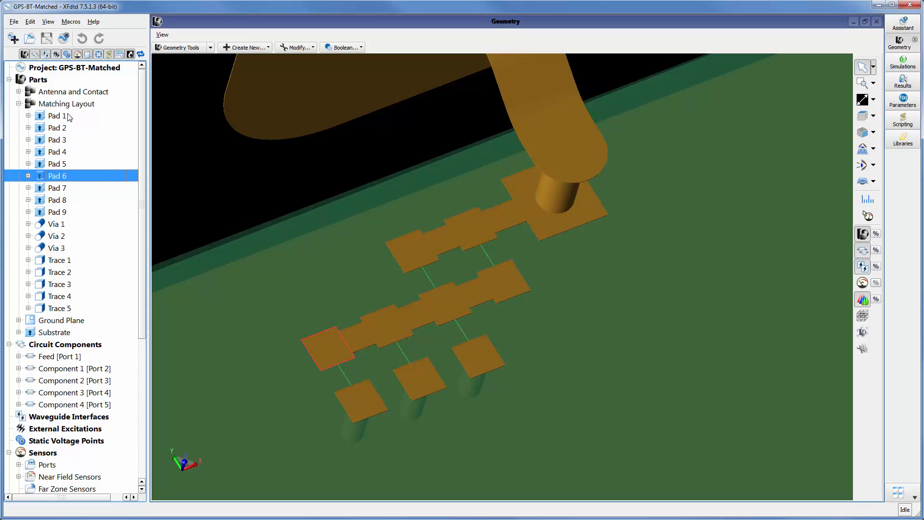
key("Down")
key("Down")
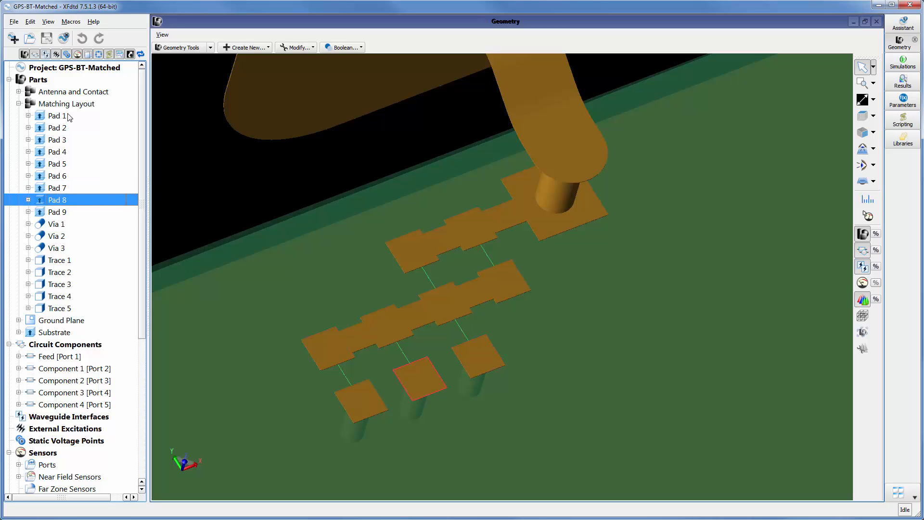
key("Down")
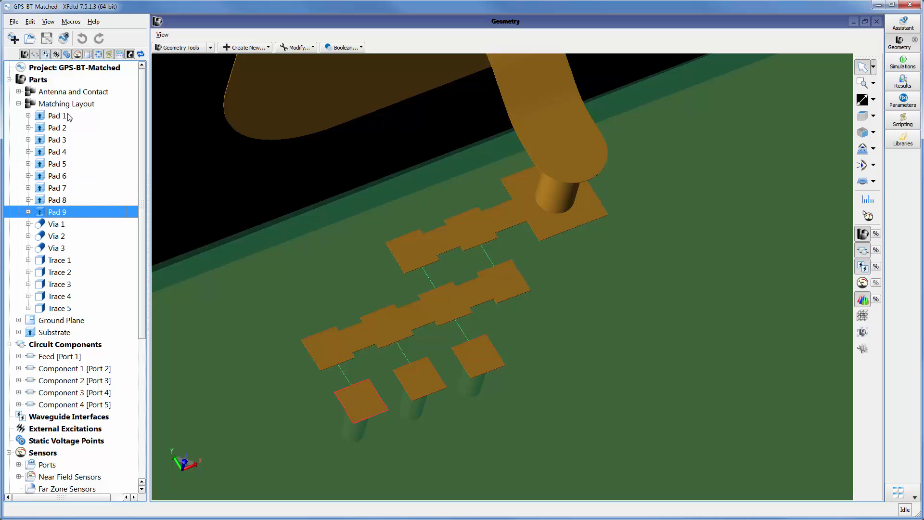
key("Down")
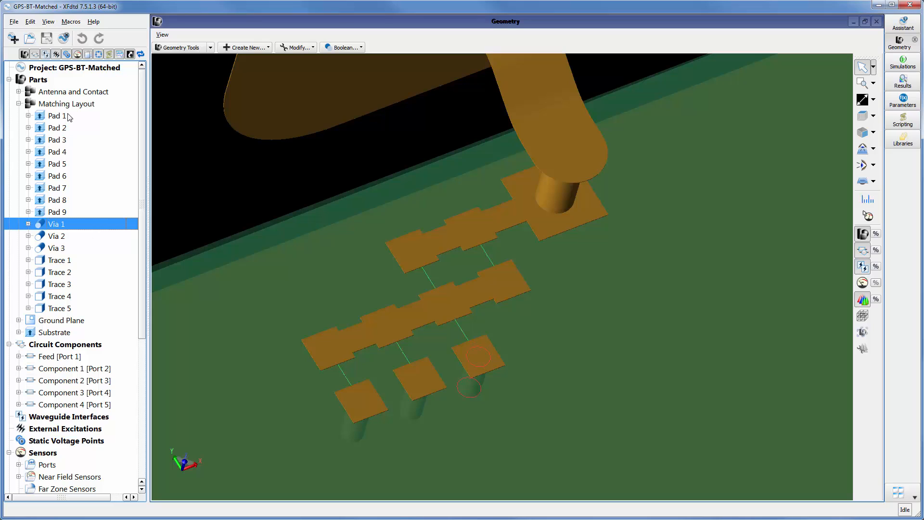
left_click(18, 104)
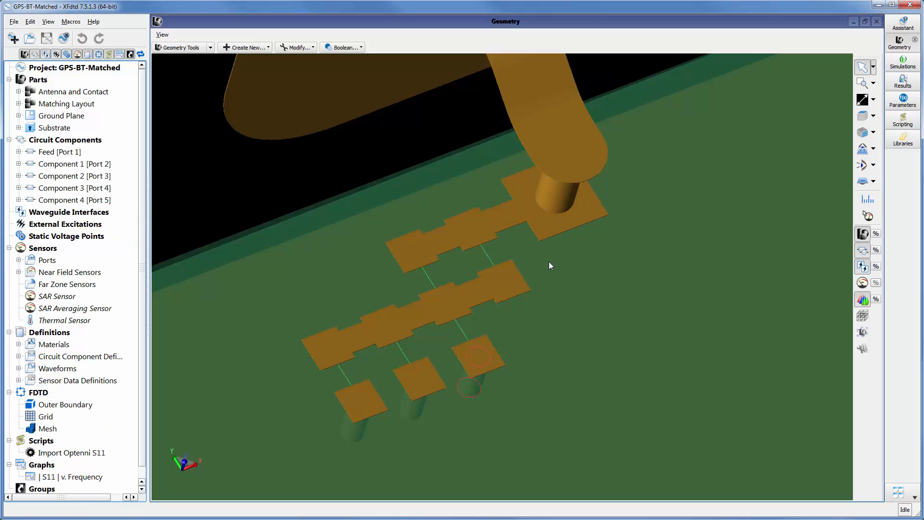
Highlight the Feed and Components 1 to 4 in the layout and compare them with the enlarged Optenni circuit view
scroll(569, 244, "down", 2)
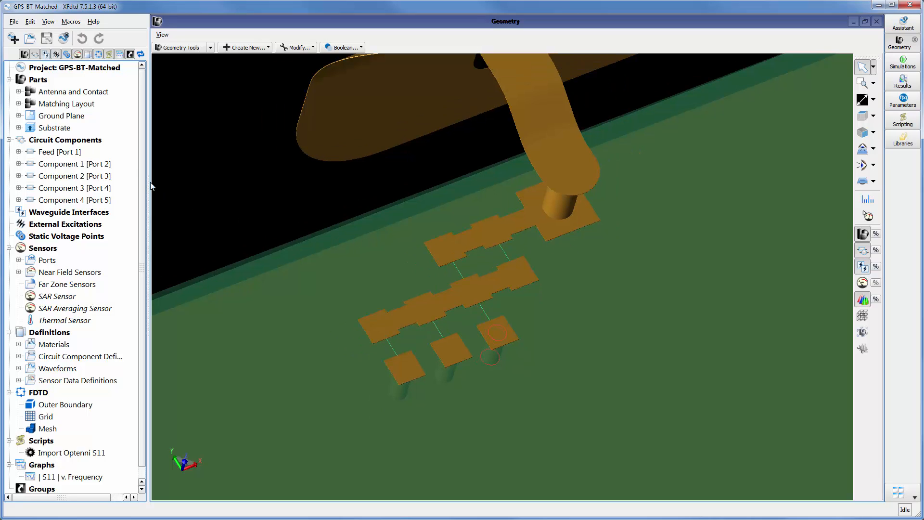
left_click(102, 166)
left_click(92, 155)
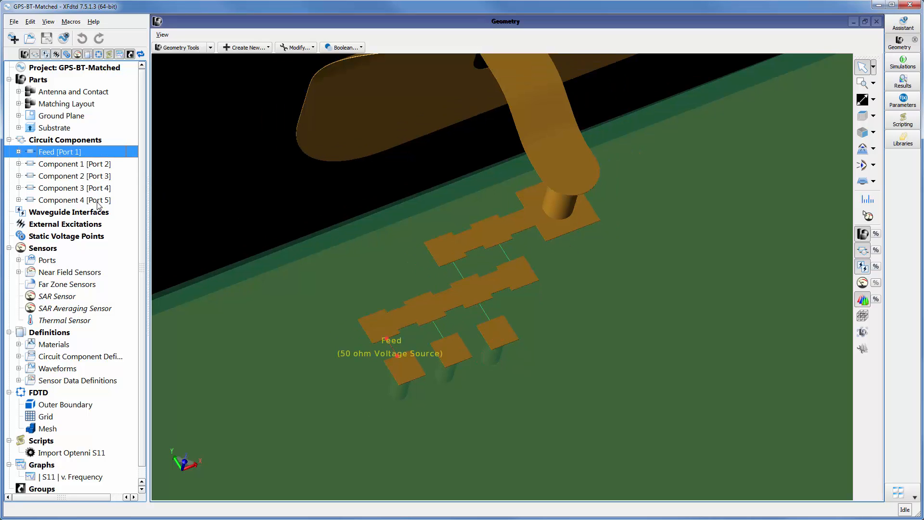
left_click(99, 202, "shift")
middle_click_drag(252, 351, 386, 347)
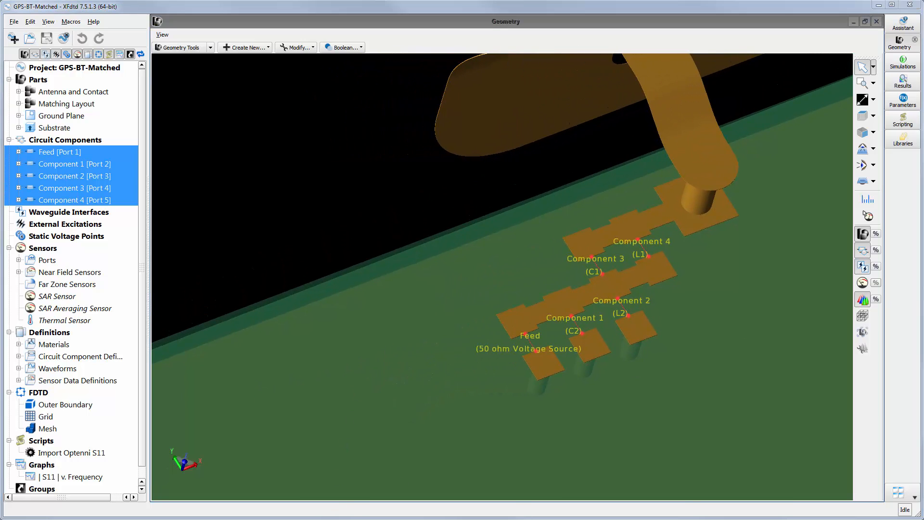
left_click_drag(923, 134, 289, 165)
left_click_drag(421, 298, 487, 336)
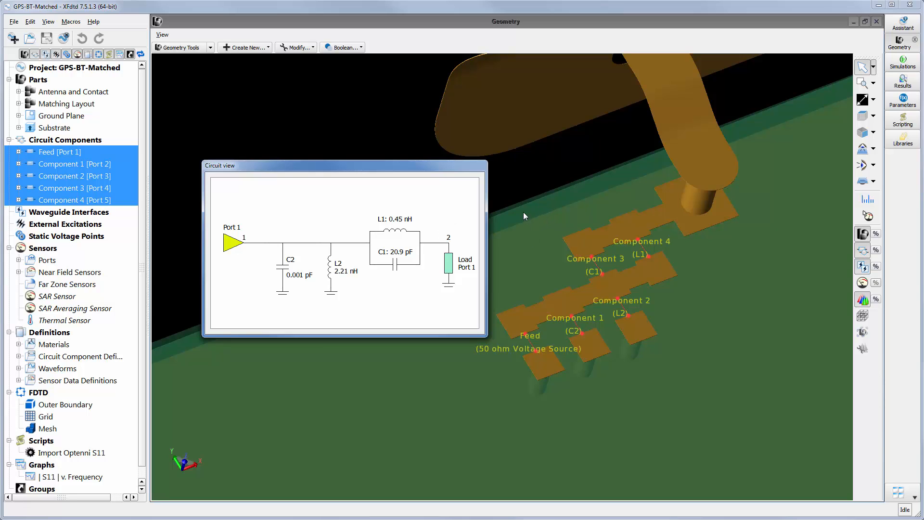
Review the simulations list, and filter the GPS-BT-Matched results to the Feed's S-Parameters from Matched with Optenni Values
left_click(902, 63)
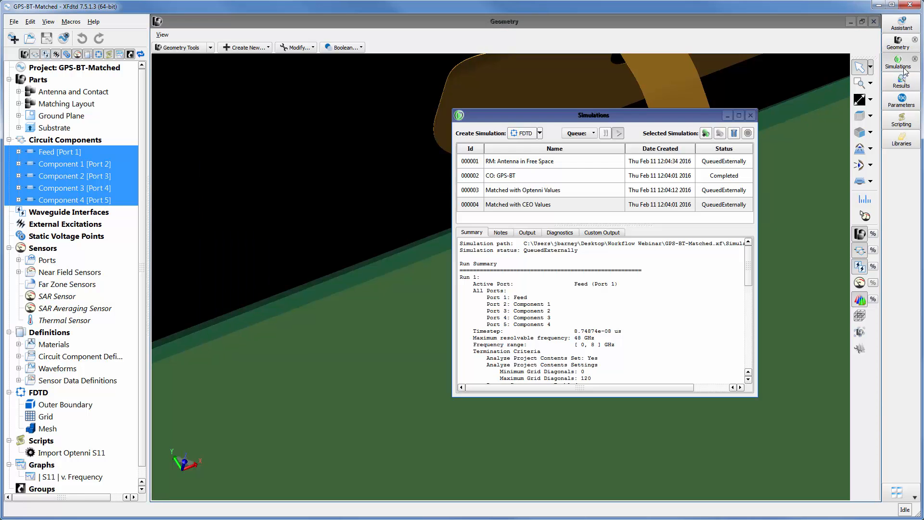
left_click_drag(593, 115, 656, 136)
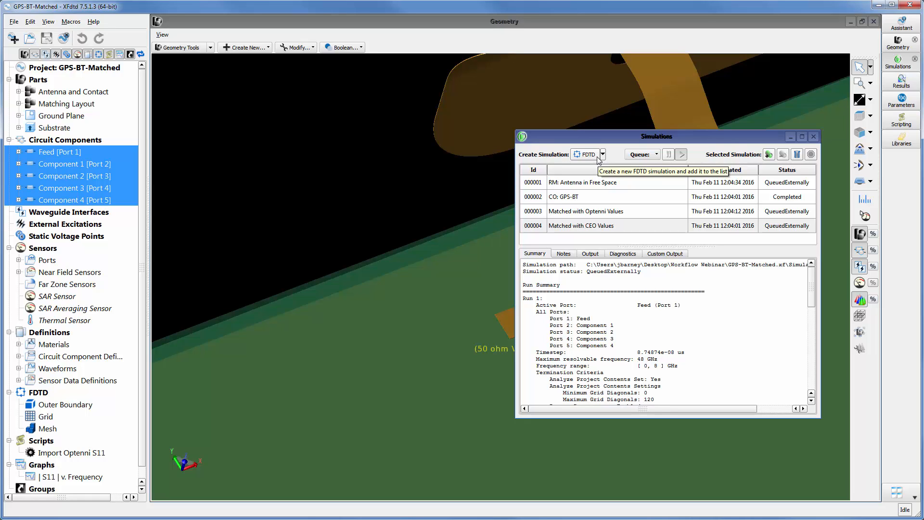
left_click(893, 88)
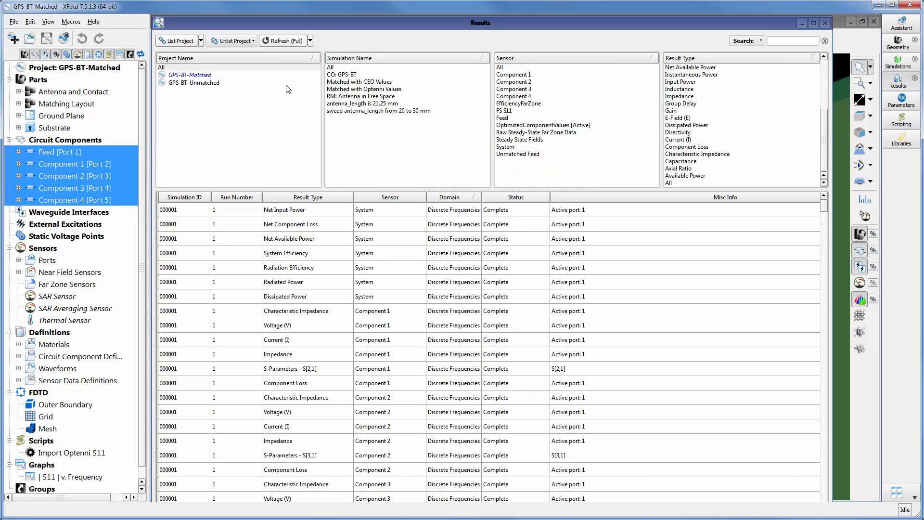
left_click(261, 77)
left_click(365, 90)
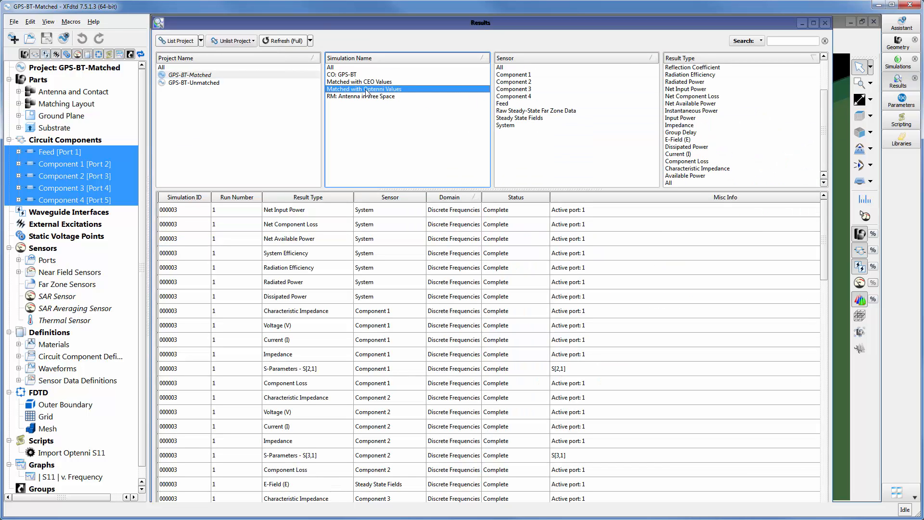
left_click(533, 104)
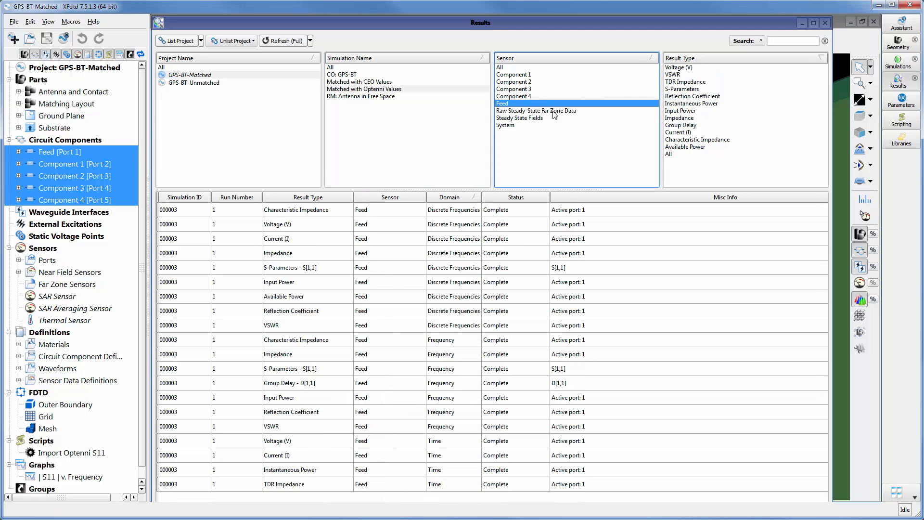
left_click(773, 89)
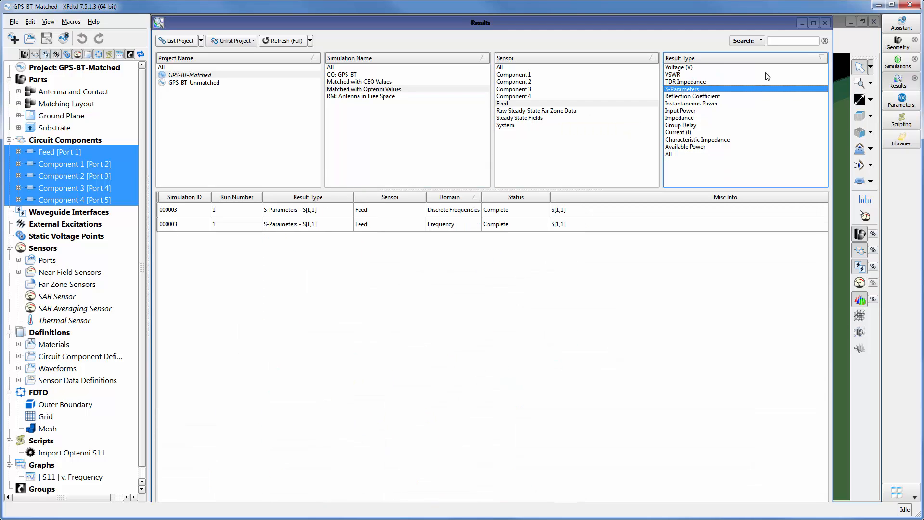
left_click(802, 24)
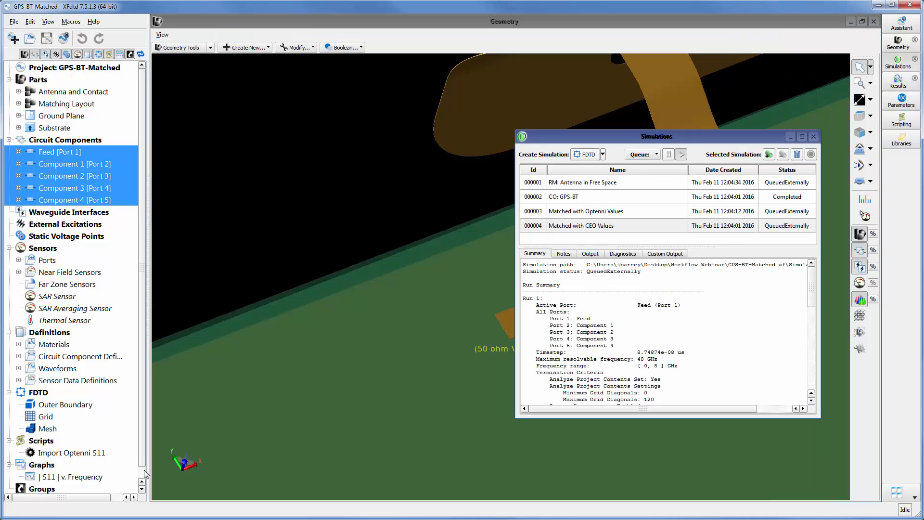
Open the |S11| v. Frequency graph and show its legend in an empty area of the plot
scroll(143, 471, "down", 1)
double_click(89, 464)
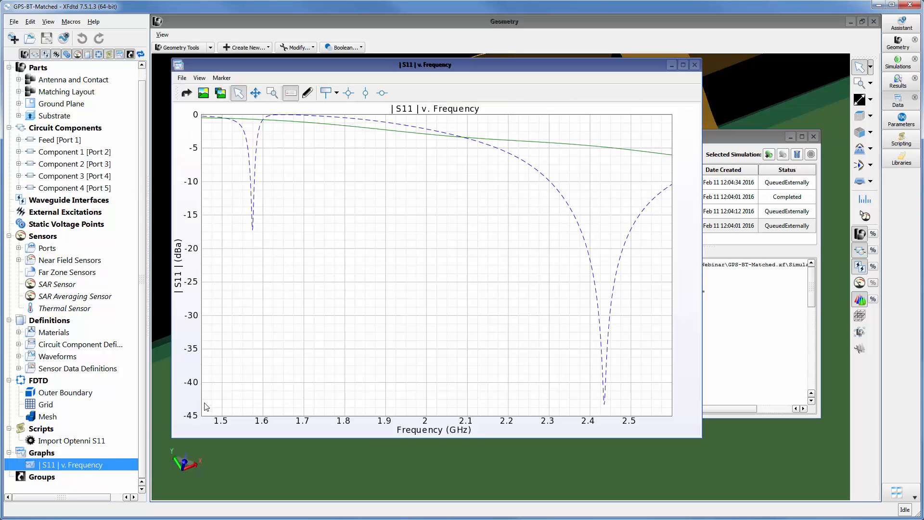
left_click(294, 94)
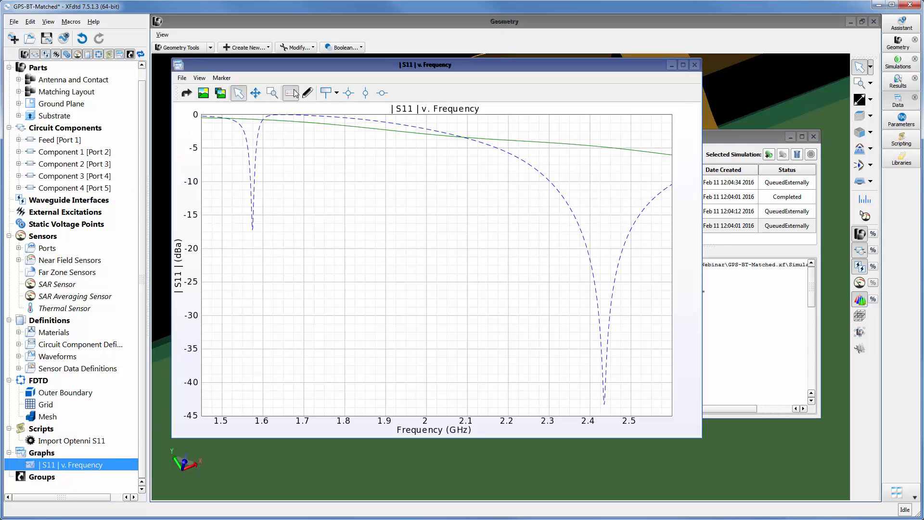
left_click_drag(337, 275, 356, 281)
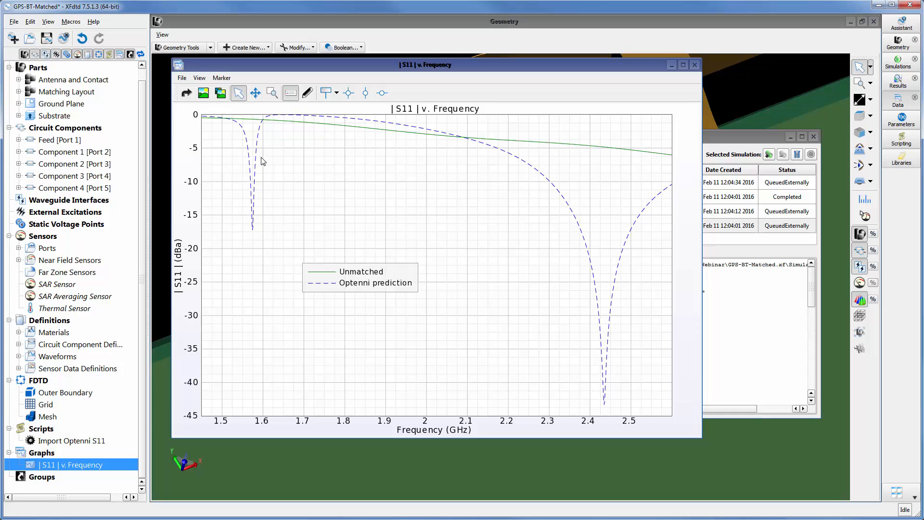
Make the Optenni actual curve visible in the S11 graph, and close the graph and the simulations list
left_click(307, 93)
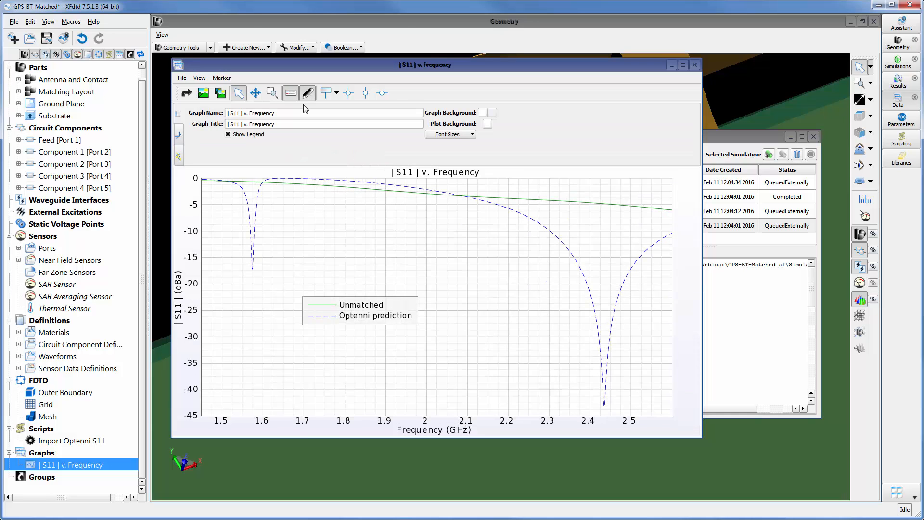
left_click(179, 140)
left_click(268, 127)
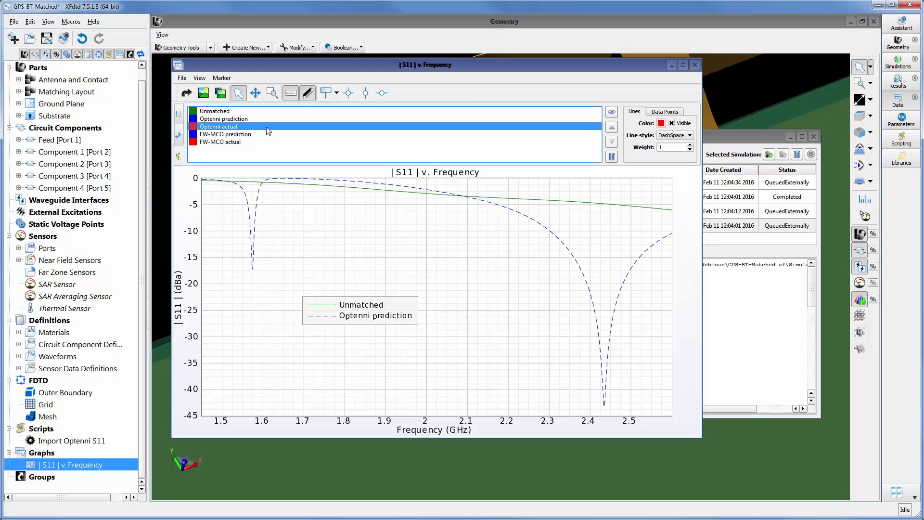
left_click(612, 112)
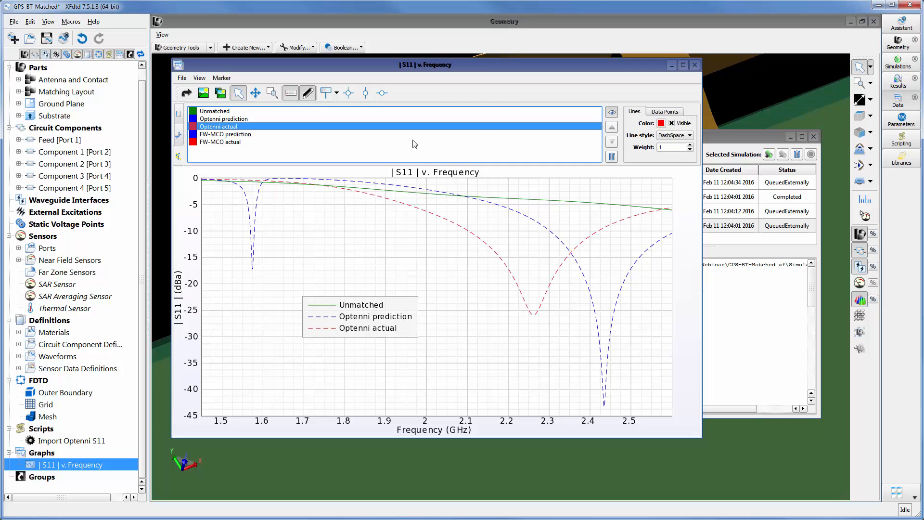
left_click(308, 94)
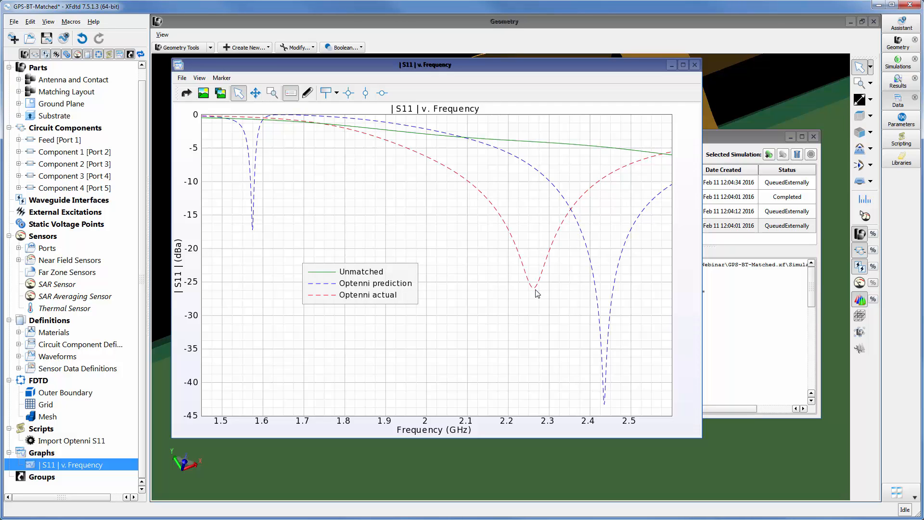
left_click(694, 65)
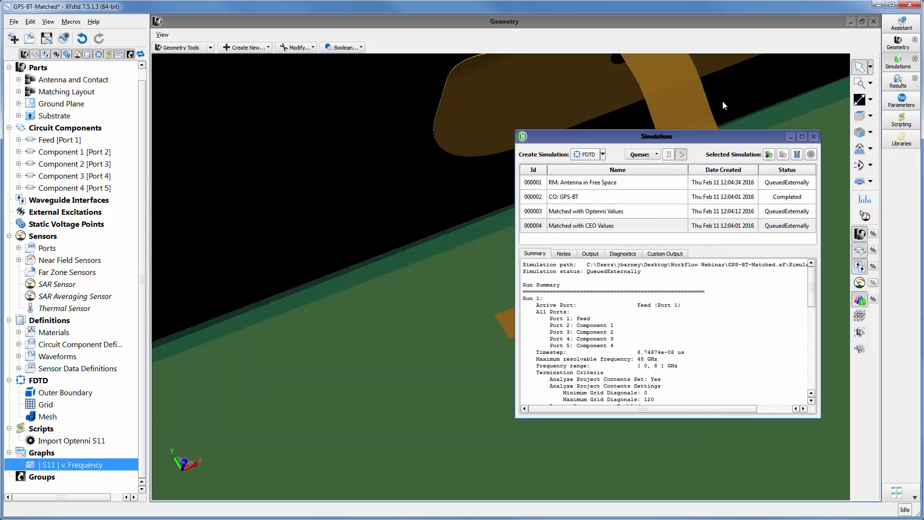
left_click(813, 136)
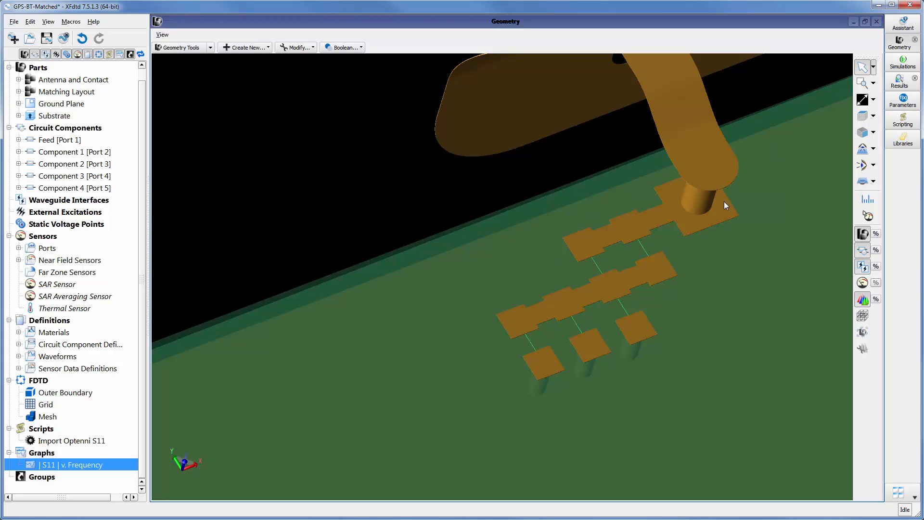
Display the steady-state E-field of the Matched with Optenni Values simulation on the geometry
left_click(899, 81)
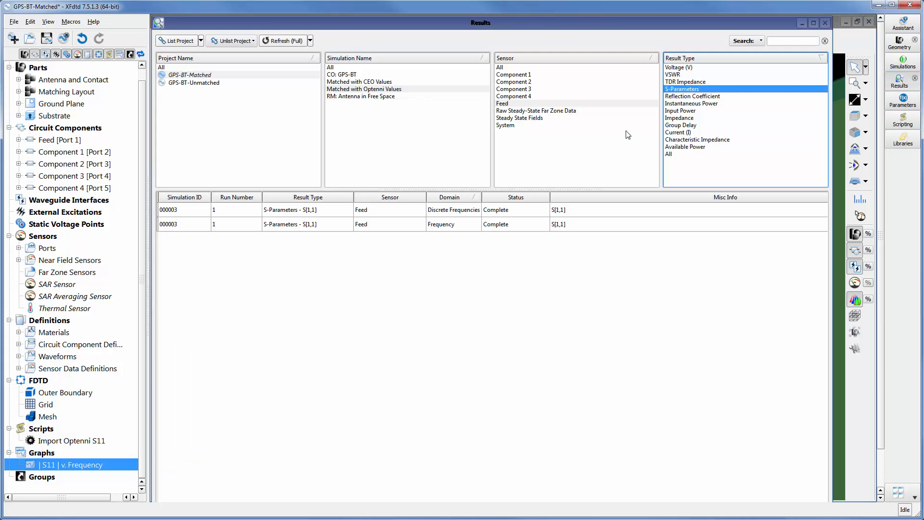
left_click(542, 119)
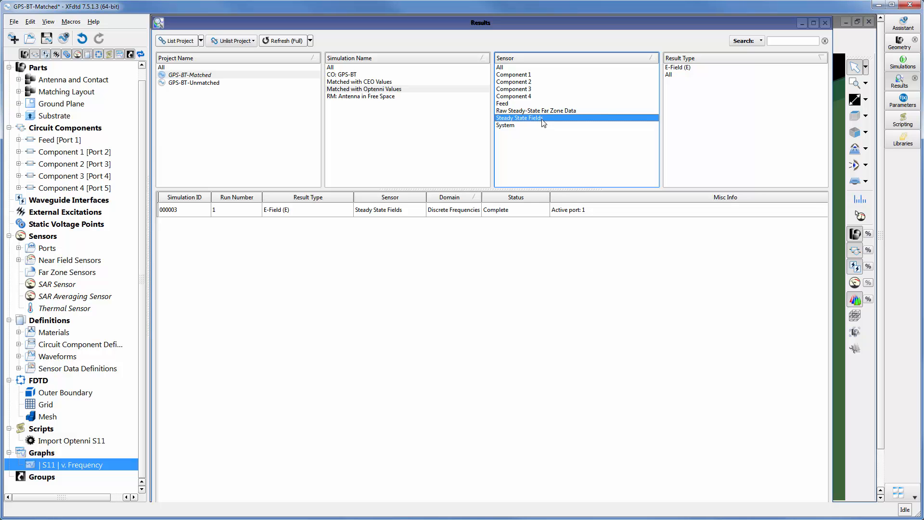
double_click(536, 210)
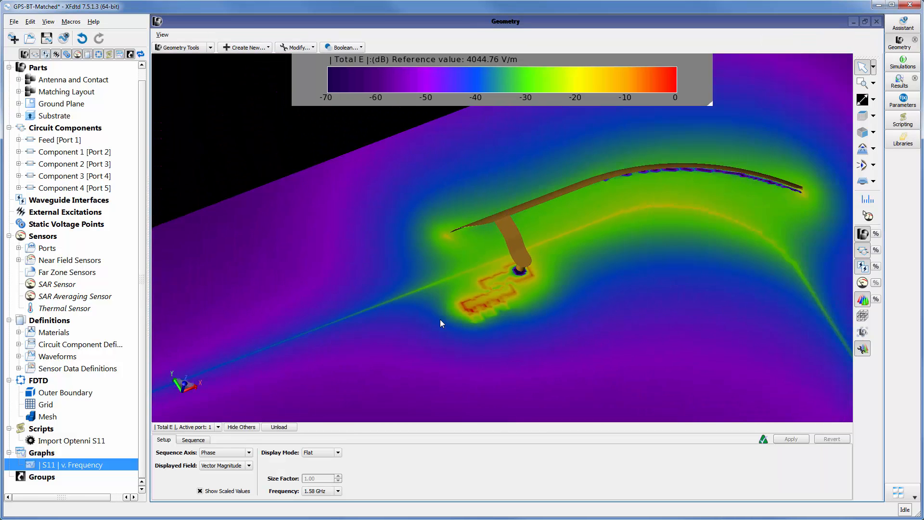
Turn off the scale bar's automatic range and set its minimum limit to -35 dB
right_click(504, 77)
left_click(518, 83)
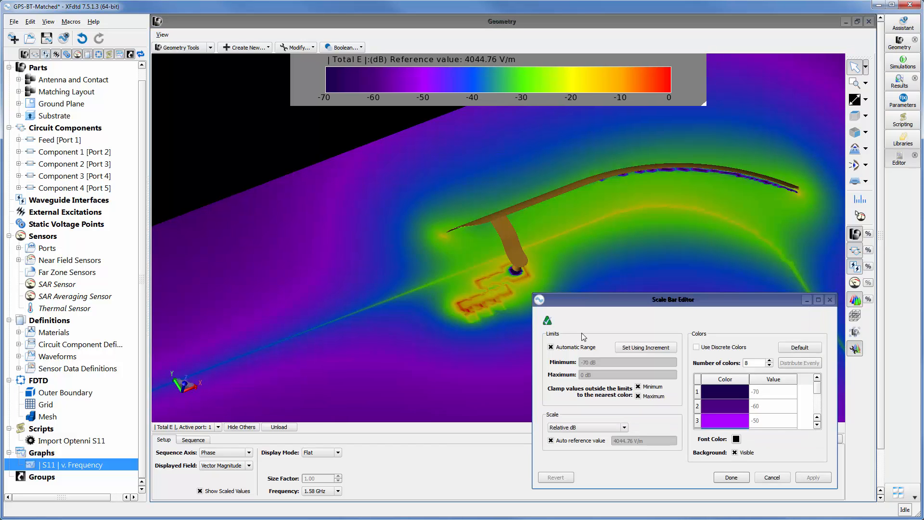
left_click(578, 350)
left_click_drag(598, 363, 566, 364)
type("-")
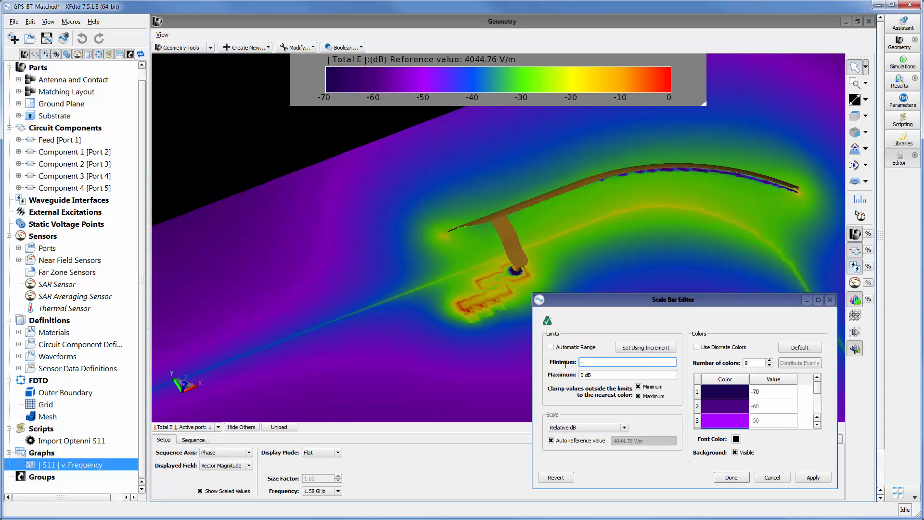
type("35 dB")
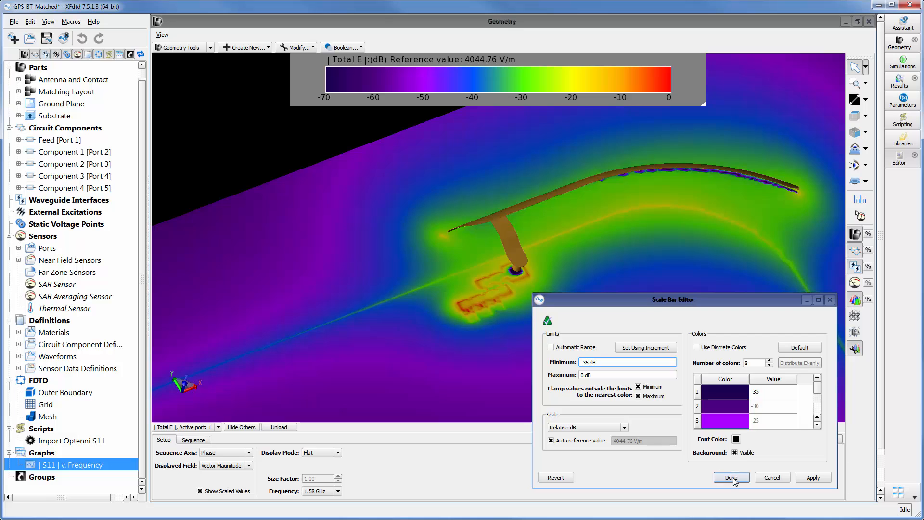
left_click(732, 477)
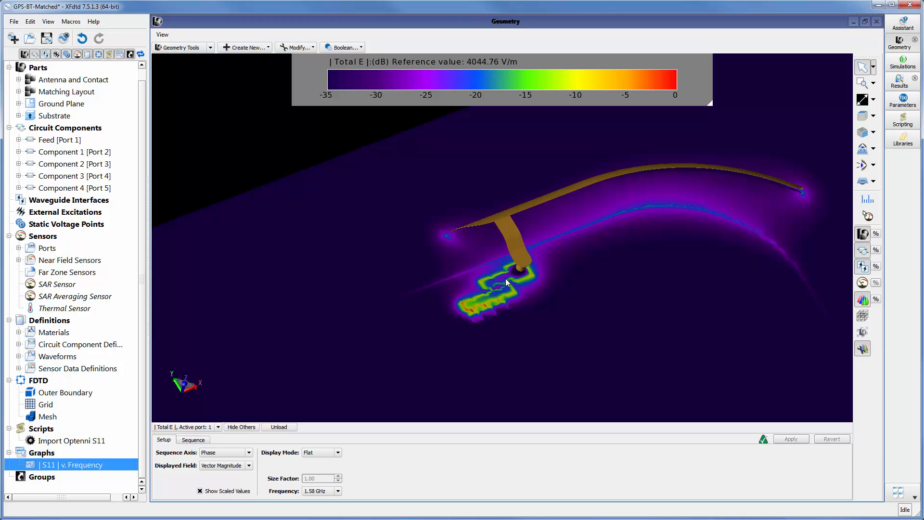
Bring up the Optenni circuit view, shrink it and place it beside the layout to compare it with the E-field
left_click(354, 519)
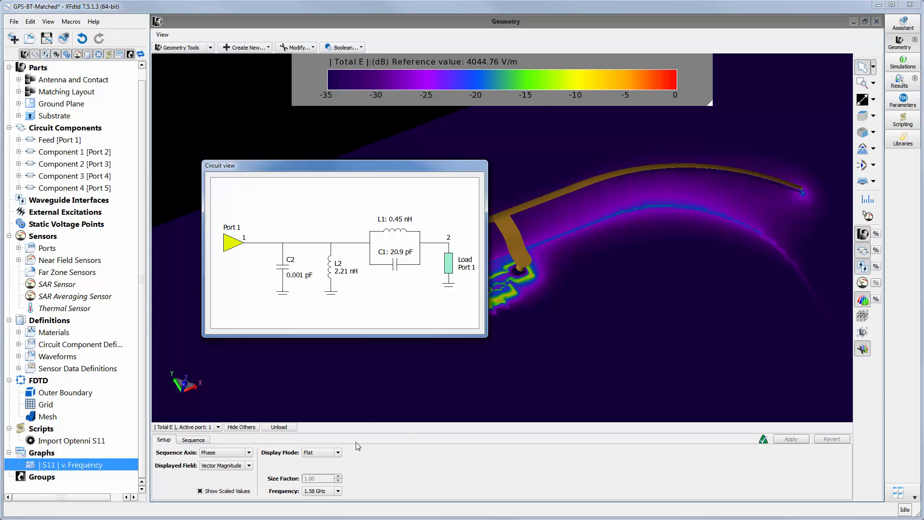
left_click_drag(487, 336, 420, 290)
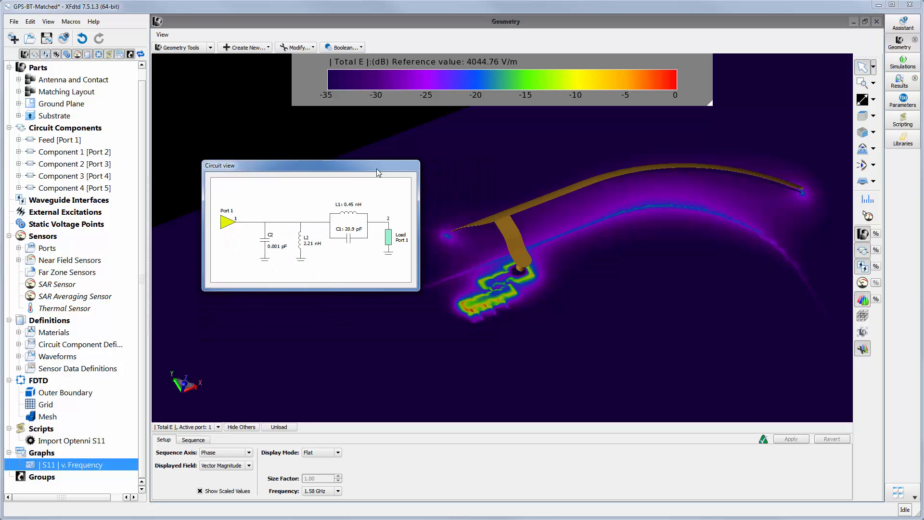
left_click_drag(349, 163, 327, 154)
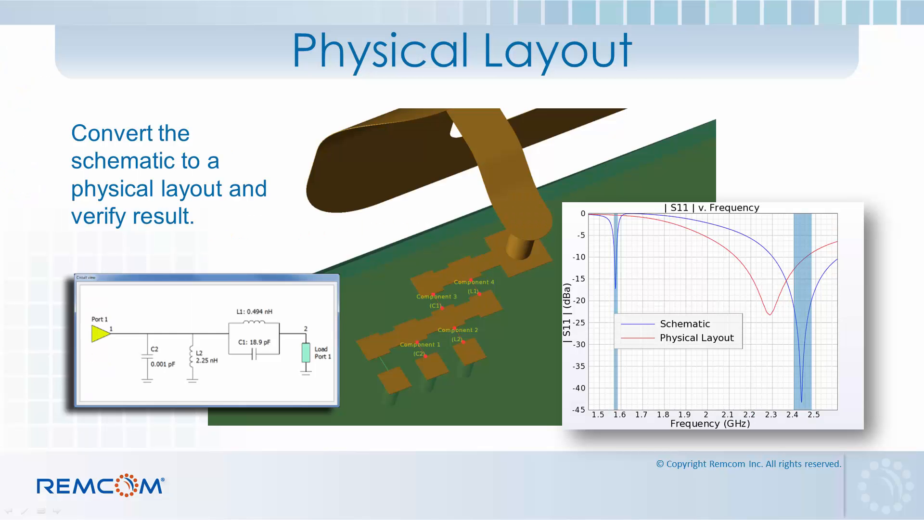
key("Right")
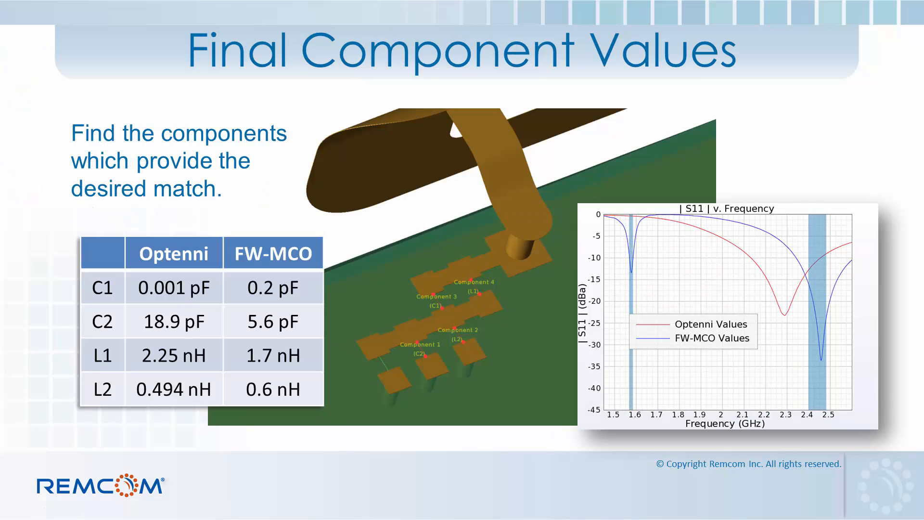